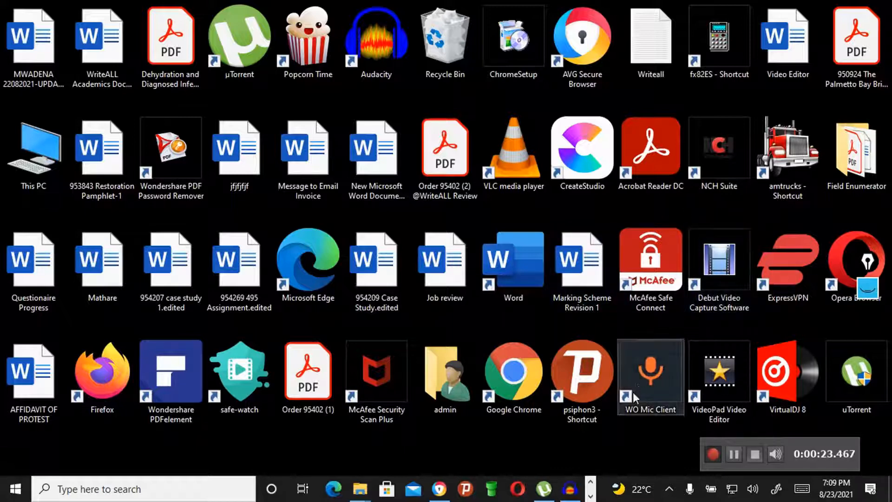
Switch to the Word document "Solution to the Succession Problem (2)".
{"action": "left_click", "coordinate": [590, 496]}
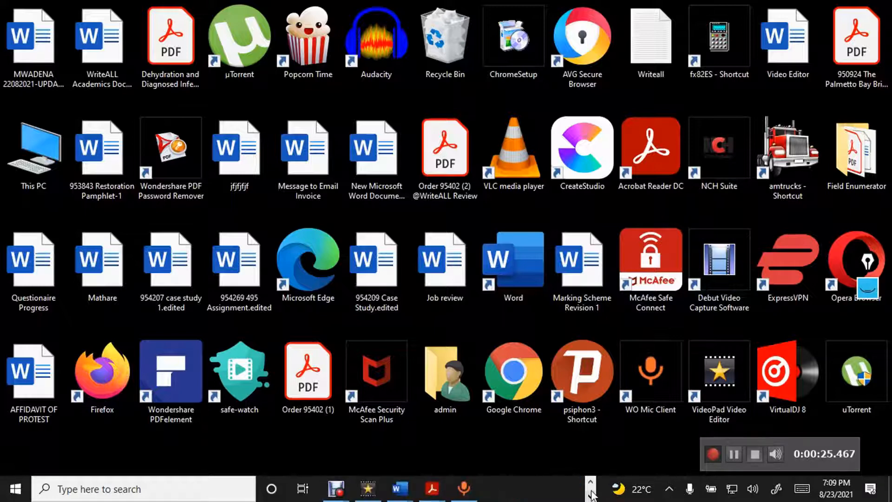
{"action": "mouse_move", "coordinate": [401, 488]}
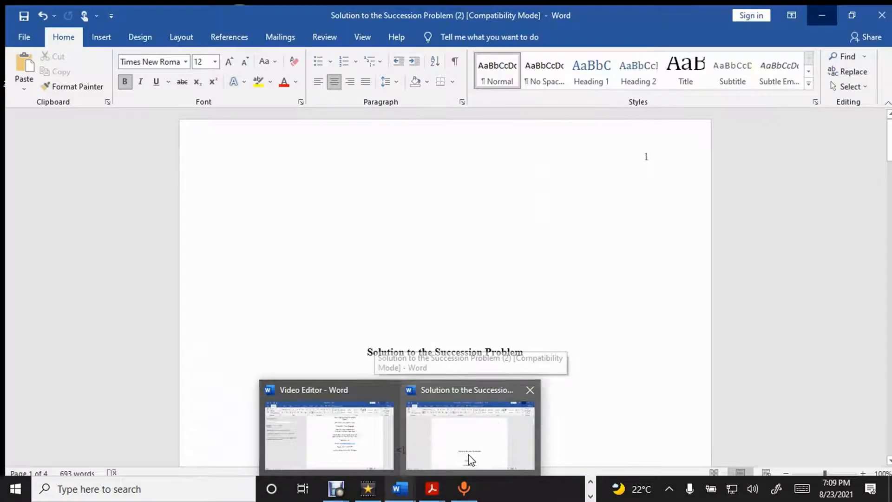
{"action": "left_click", "coordinate": [470, 460]}
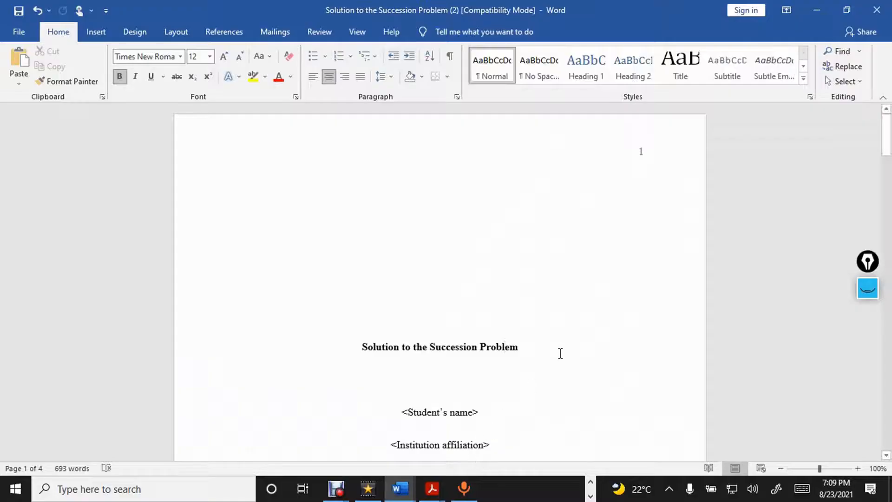
Look through the title page and the start of the body text on page 2, ending back at the title page.
{"action": "key", "text": "Down"}
{"action": "key", "text": "Down"}
{"action": "key", "text": "Down"}
{"action": "key", "text": "Down"}
{"action": "key", "text": "Down"}
{"action": "key", "text": "Down"}
{"action": "key", "text": "Down"}
{"action": "key", "text": "Down"}
{"action": "key", "text": "Down"}
{"action": "key", "text": "Down"}
{"action": "key", "text": "Down"}
{"action": "key", "text": "Down"}
{"action": "key", "text": "Down"}
{"action": "key", "text": "Down"}
{"action": "key", "text": "Down"}
{"action": "key", "text": "Down"}
{"action": "key", "text": "Down"}
{"action": "key", "text": "Down"}
{"action": "key", "text": "Down"}
{"action": "key", "text": "Down"}
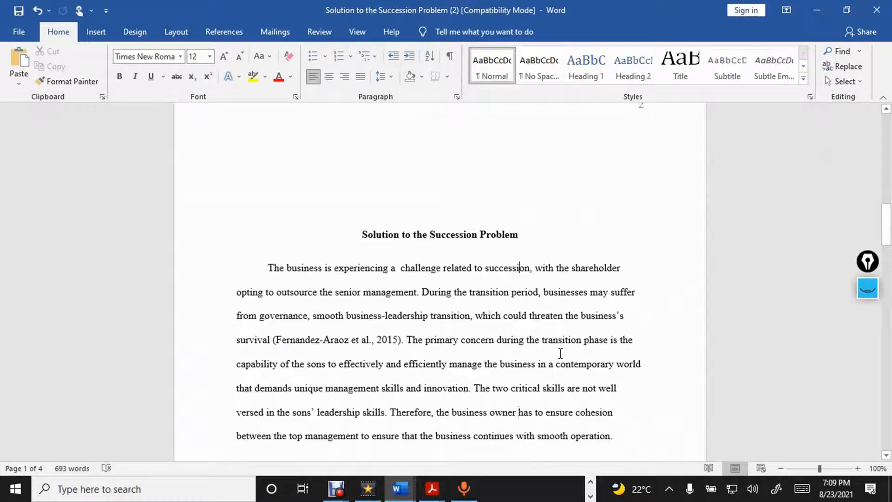
{"action": "key", "text": "Up"}
{"action": "key", "text": "Up"}
{"action": "key", "text": "Up"}
{"action": "key", "text": "Up"}
{"action": "key", "text": "Up"}
{"action": "key", "text": "Up"}
{"action": "key", "text": "Up"}
{"action": "key", "text": "Up"}
{"action": "key", "text": "Up"}
{"action": "key", "text": "Up"}
{"action": "key", "text": "Up"}
{"action": "key", "text": "Up"}
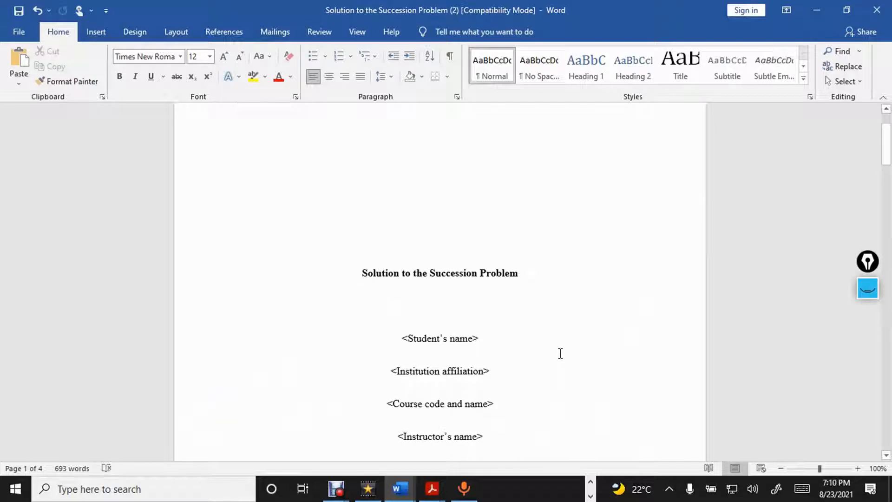
Clear the old red arrow annotation and mark the title page's blank spacing and text lines with red hand-drawn braces and strokes.
{"action": "left_click", "coordinate": [864, 289]}
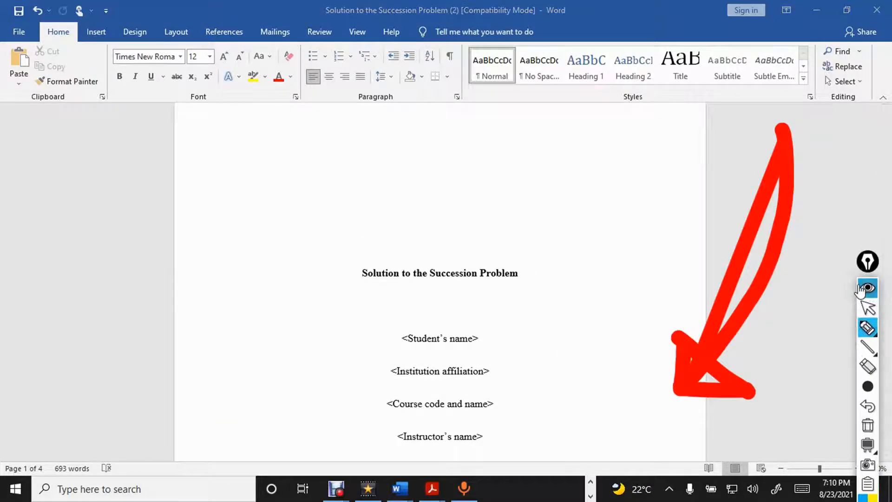
{"action": "left_click", "coordinate": [868, 425]}
{"action": "mouse_move", "coordinate": [577, 122]}
{"action": "left_mouse_down"}
{"action": "mouse_move", "coordinate": [599, 154]}
{"action": "mouse_move", "coordinate": [602, 263]}
{"action": "mouse_move", "coordinate": [567, 281]}
{"action": "left_mouse_up"}
{"action": "mouse_move", "coordinate": [375, 287]}
{"action": "left_mouse_down"}
{"action": "mouse_move", "coordinate": [354, 345]}
{"action": "mouse_move", "coordinate": [410, 352]}
{"action": "left_mouse_up"}
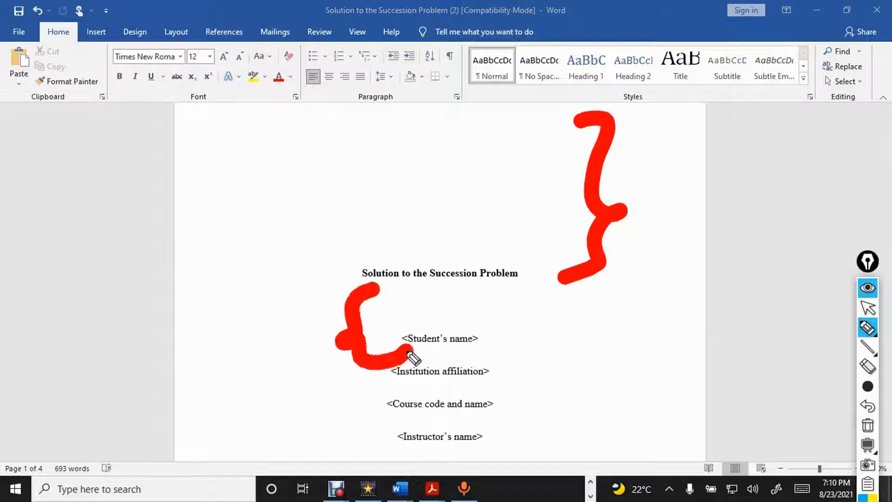
{"action": "left_click_drag", "start_coordinate": [495, 315], "coordinate": [495, 329]}
{"action": "left_click_drag", "start_coordinate": [495, 356], "coordinate": [496, 371]}
{"action": "mouse_move", "coordinate": [556, 378]}
{"action": "left_mouse_down"}
{"action": "mouse_move", "coordinate": [534, 446]}
{"action": "mouse_move", "coordinate": [500, 470]}
{"action": "left_mouse_up"}
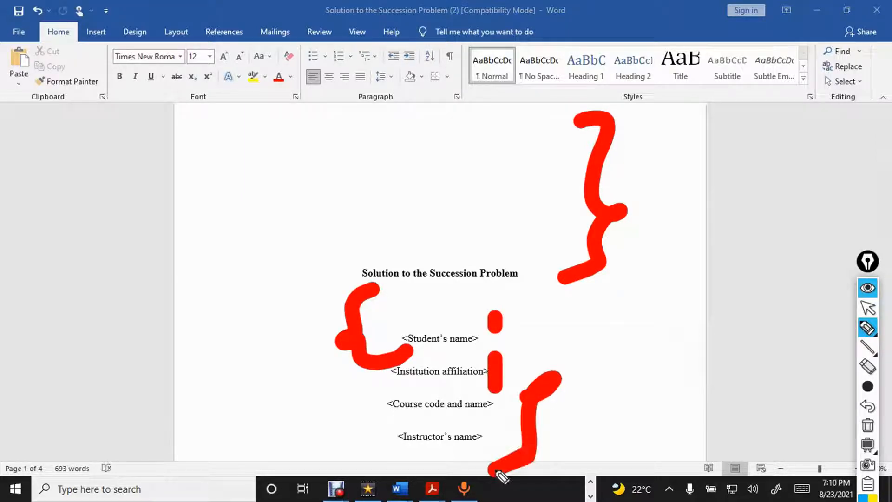
{"action": "mouse_move", "coordinate": [562, 309]}
{"action": "left_mouse_down"}
{"action": "mouse_move", "coordinate": [601, 365]}
{"action": "mouse_move", "coordinate": [582, 471]}
{"action": "left_mouse_up"}
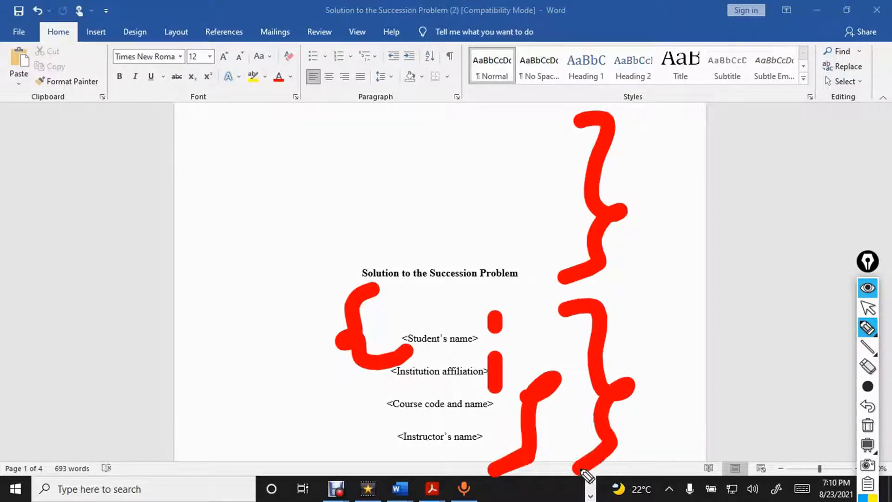
Clear all red annotations from the title page, hide the drawing tools and return to the document.
{"action": "left_click", "coordinate": [868, 429]}
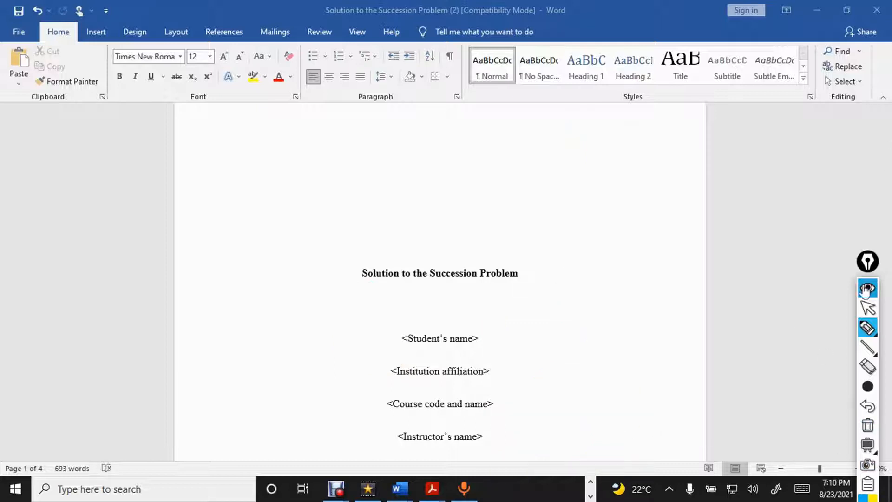
{"action": "left_click", "coordinate": [867, 287]}
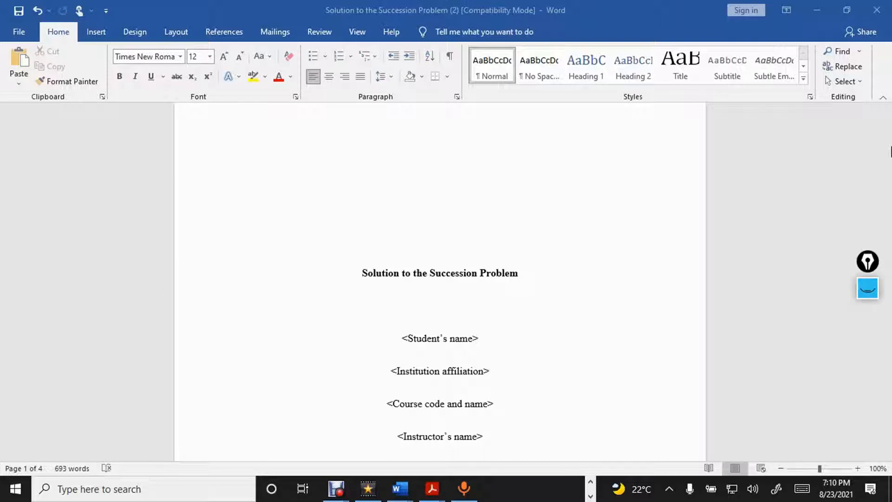
{"action": "left_click", "coordinate": [682, 330]}
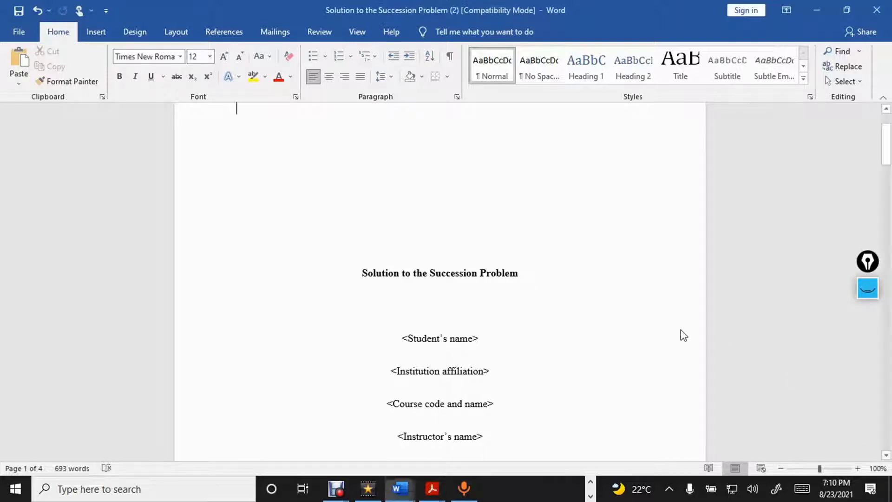
On page 2, mark the space below the page number and the gap between heading and first paragraph with red braces.
{"action": "key", "text": "Down"}
{"action": "key", "text": "Down"}
{"action": "key", "text": "Down"}
{"action": "key", "text": "Down"}
{"action": "key", "text": "Down"}
{"action": "key", "text": "Down"}
{"action": "key", "text": "Down"}
{"action": "key", "text": "Down"}
{"action": "key", "text": "Down"}
{"action": "key", "text": "Down"}
{"action": "key", "text": "Down"}
{"action": "key", "text": "Down"}
{"action": "key", "text": "Down"}
{"action": "key", "text": "Down"}
{"action": "key", "text": "Down"}
{"action": "key", "text": "Down"}
{"action": "key", "text": "Down"}
{"action": "key", "text": "Down"}
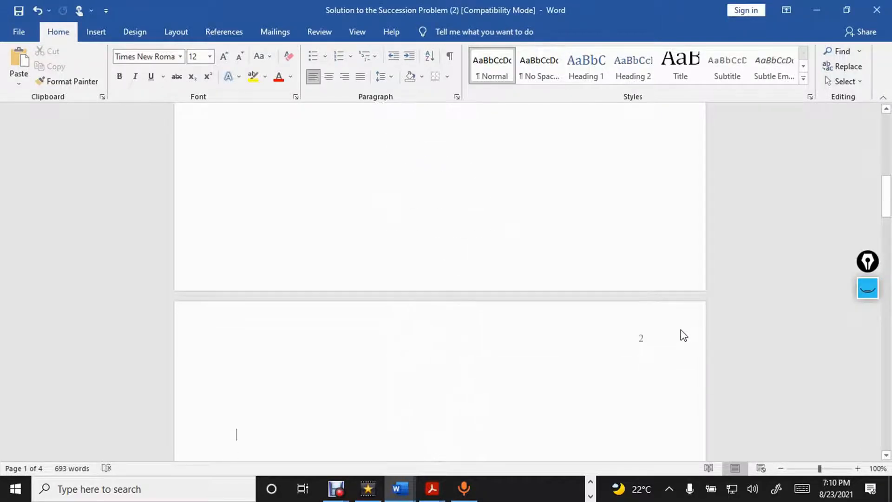
{"action": "key", "text": "Down"}
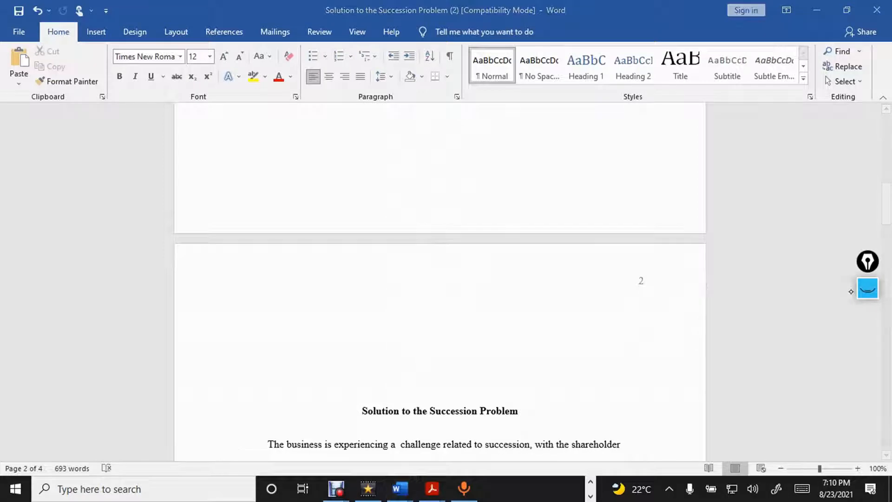
{"action": "left_click", "coordinate": [868, 288]}
{"action": "mouse_move", "coordinate": [646, 298]}
{"action": "left_mouse_down"}
{"action": "mouse_move", "coordinate": [677, 297]}
{"action": "mouse_move", "coordinate": [683, 384]}
{"action": "mouse_move", "coordinate": [627, 444]}
{"action": "left_mouse_up"}
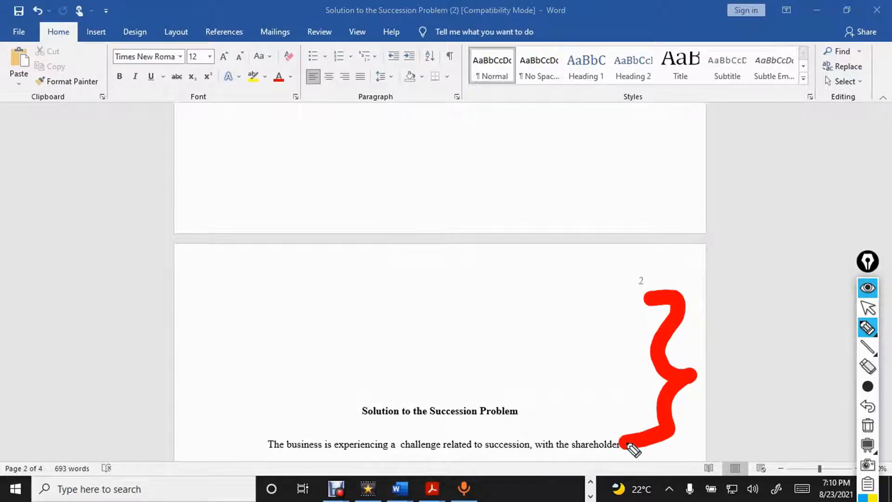
{"action": "mouse_move", "coordinate": [345, 395]}
{"action": "left_mouse_down"}
{"action": "mouse_move", "coordinate": [328, 441]}
{"action": "mouse_move", "coordinate": [382, 451]}
{"action": "left_mouse_up"}
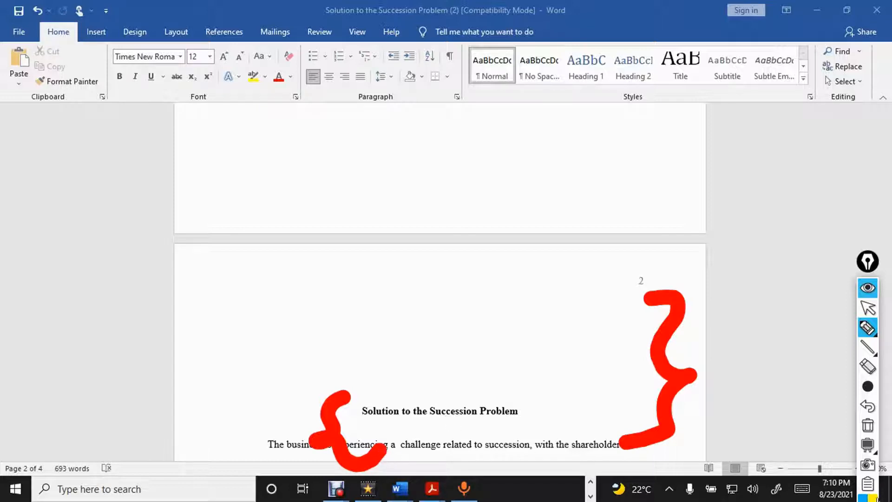
Clear the red braces from page 2, hide the drawing tools and return to the document.
{"action": "left_click", "coordinate": [868, 425]}
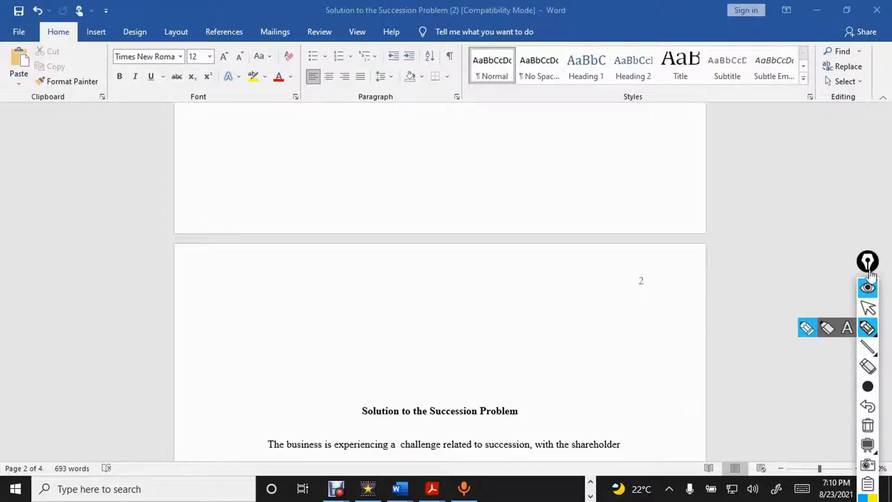
{"action": "left_click", "coordinate": [868, 288]}
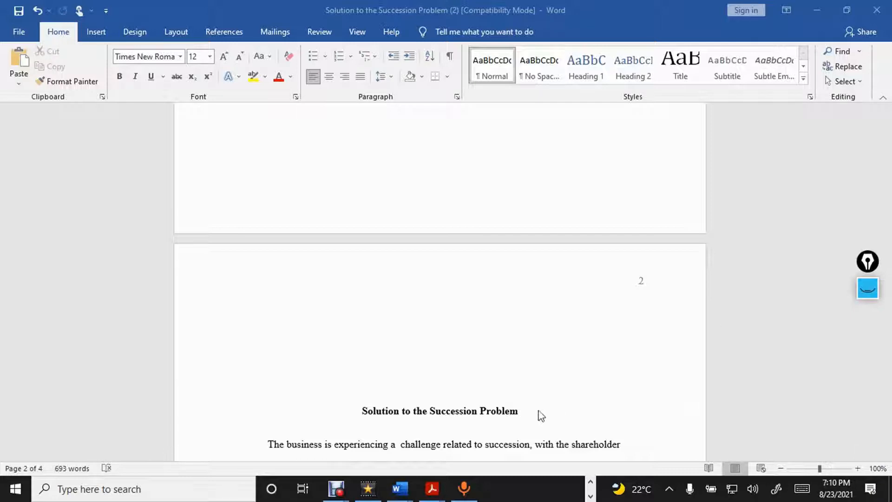
{"action": "left_click", "coordinate": [500, 415]}
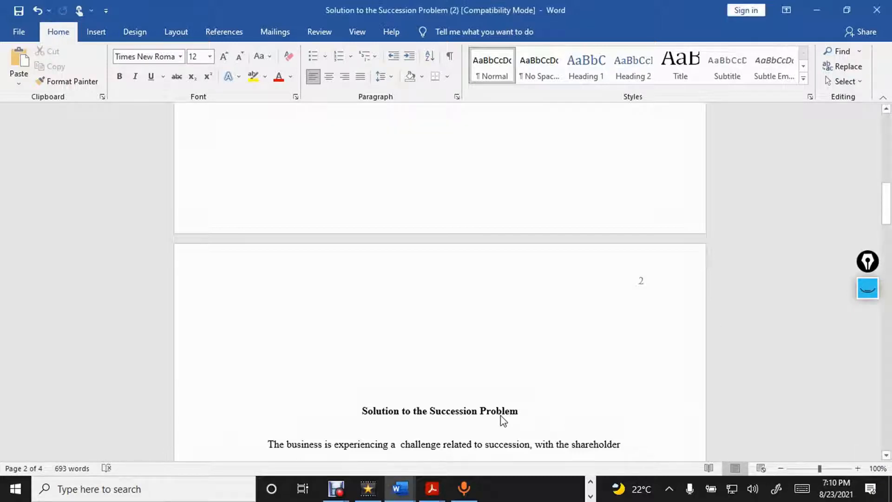
Go back from the page 2 heading through the blank lines to the top of the title page.
{"action": "key", "text": "Up"}
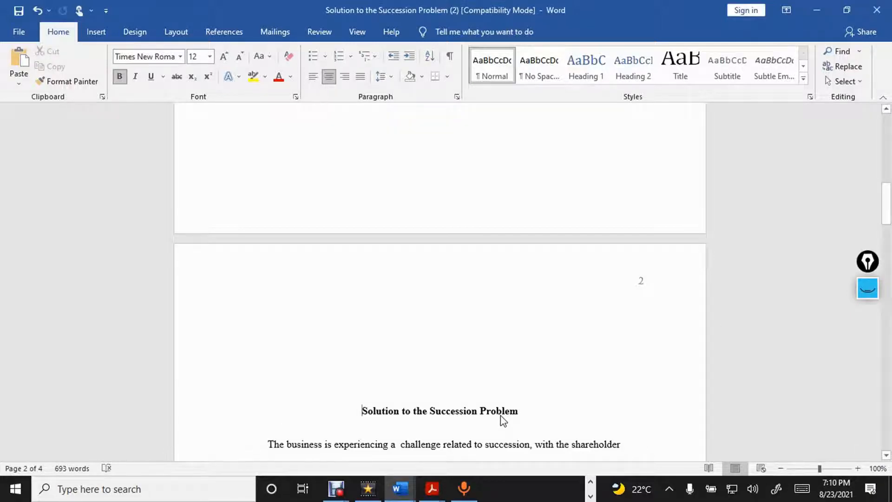
{"action": "key", "text": "Up"}
{"action": "key", "text": "Up"}
{"action": "key", "text": "Up"}
{"action": "key", "text": "Up"}
{"action": "key", "text": "Up"}
{"action": "key", "text": "Up"}
{"action": "key", "text": "Up"}
{"action": "key", "text": "Up"}
{"action": "key", "text": "Up"}
{"action": "key", "text": "Up"}
{"action": "key", "text": "Up"}
{"action": "key", "text": "Up"}
{"action": "key", "text": "Up"}
{"action": "key", "text": "Up"}
{"action": "key", "text": "Up"}
{"action": "key", "text": "Up"}
{"action": "key", "text": "Up"}
{"action": "key", "text": "Up"}
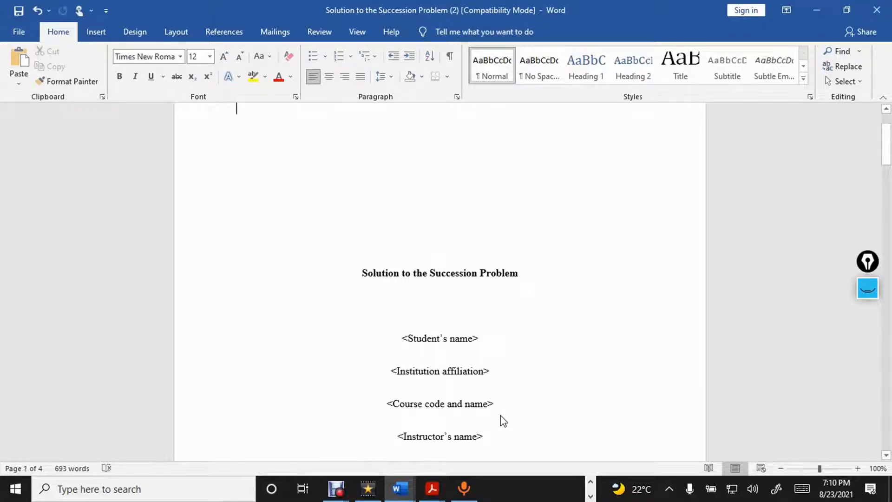
{"action": "left_click_drag", "start_coordinate": [886, 156], "coordinate": [890, 122]}
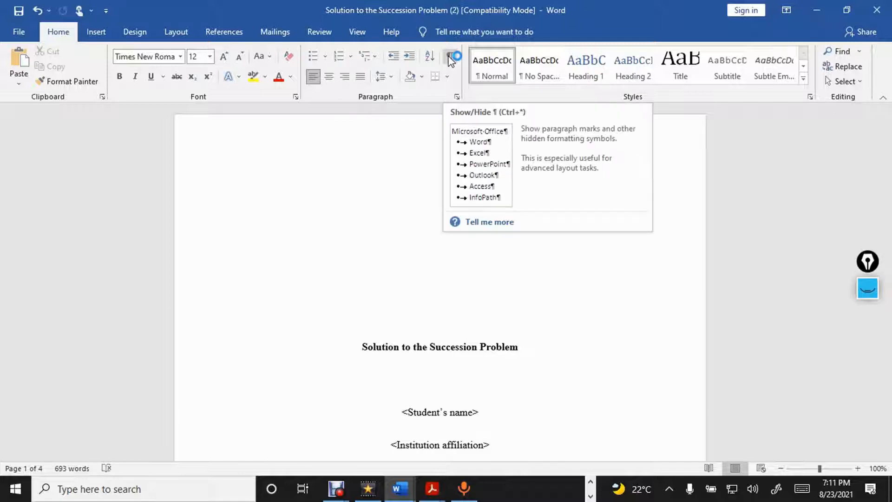
Circle the Show/Hide ¶ command with the red pen and hide the annotation overlay.
{"action": "left_click", "coordinate": [868, 288]}
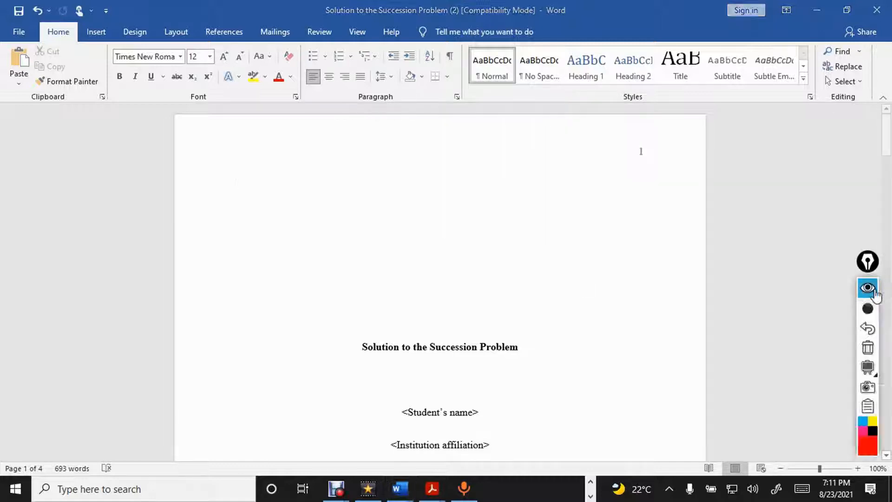
{"action": "left_click", "coordinate": [468, 42]}
{"action": "left_click_drag", "start_coordinate": [437, 32], "coordinate": [433, 91]}
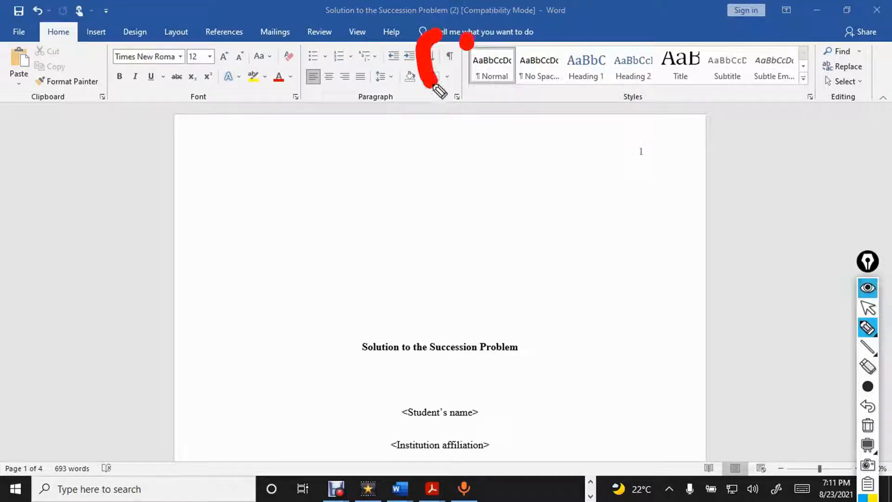
{"action": "left_click", "coordinate": [467, 89]}
{"action": "left_click", "coordinate": [496, 65]}
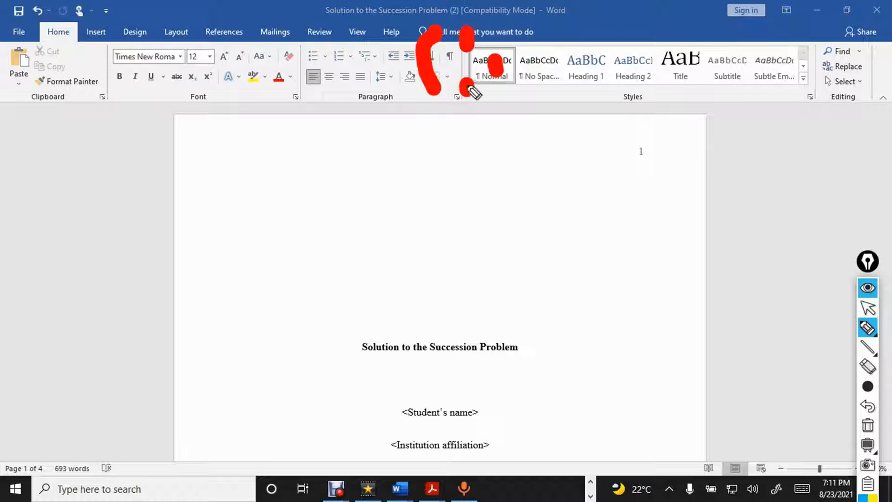
{"action": "mouse_move", "coordinate": [434, 91]}
{"action": "left_mouse_down"}
{"action": "mouse_move", "coordinate": [454, 97]}
{"action": "mouse_move", "coordinate": [503, 67]}
{"action": "mouse_move", "coordinate": [476, 44]}
{"action": "mouse_move", "coordinate": [435, 43]}
{"action": "left_mouse_up"}
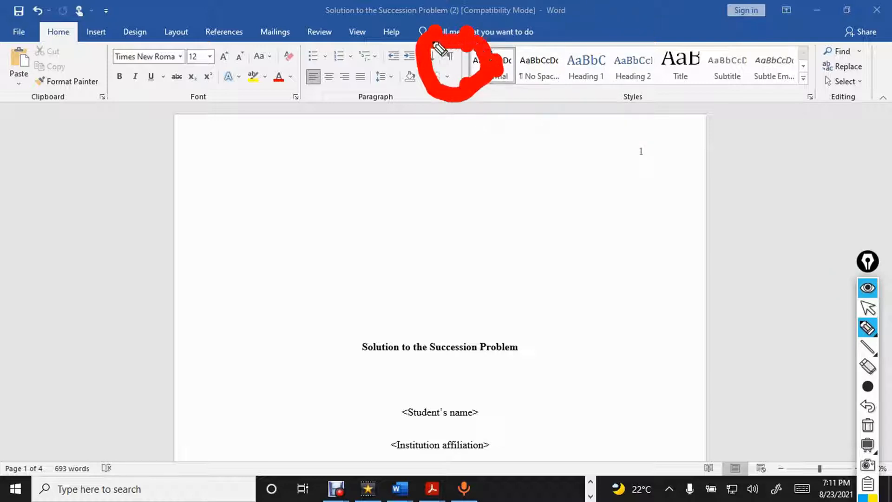
{"action": "left_click", "coordinate": [869, 288]}
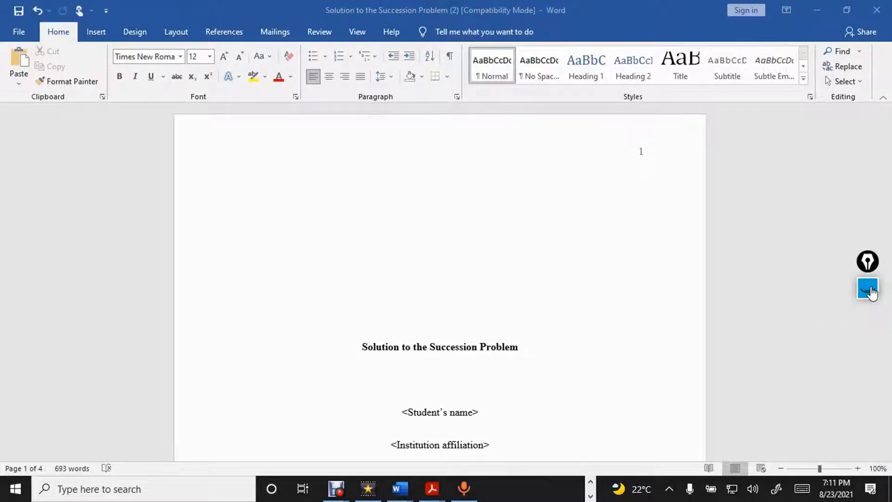
Show the paragraph marks to examine the title page's blank lines, and hide them again.
{"action": "left_click", "coordinate": [450, 58]}
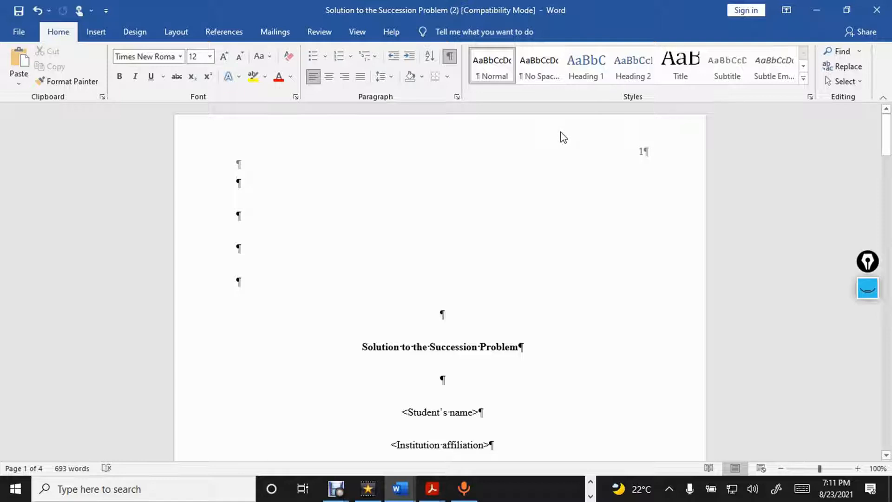
{"action": "left_click", "coordinate": [449, 56]}
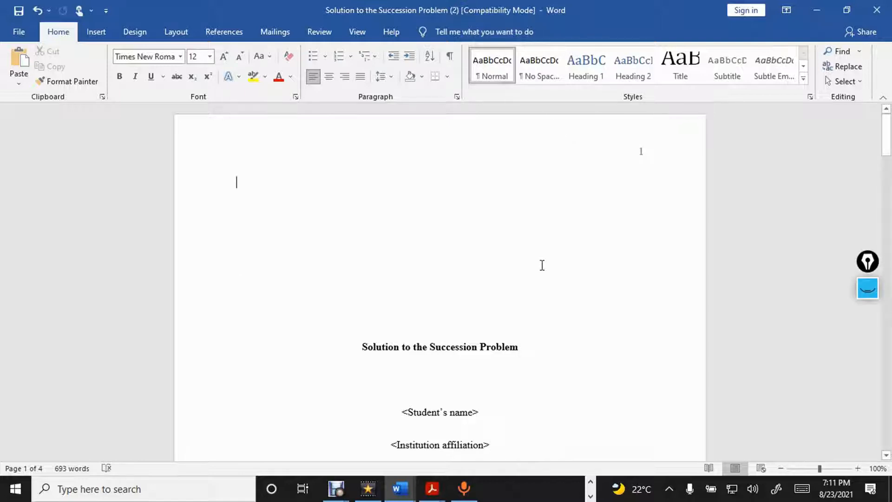
Set the entire document's text to Times New Roman, size 12.
{"action": "key", "text": "ctrl+a"}
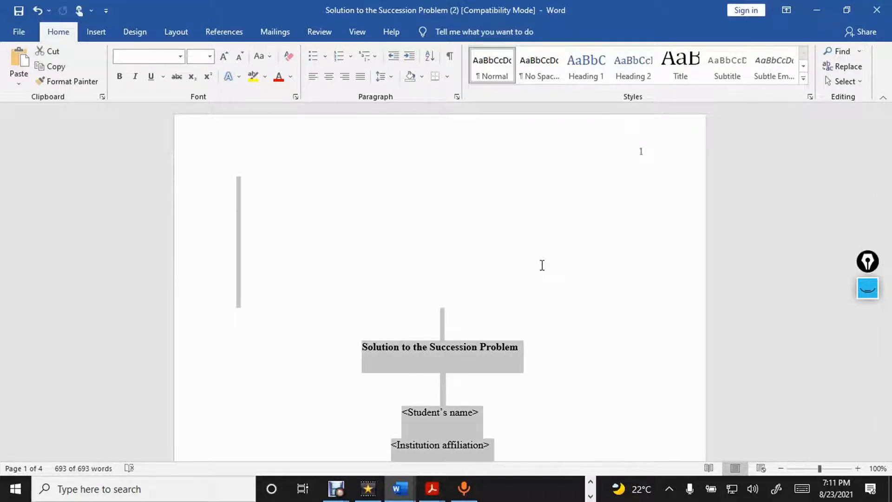
{"action": "left_click", "coordinate": [180, 57]}
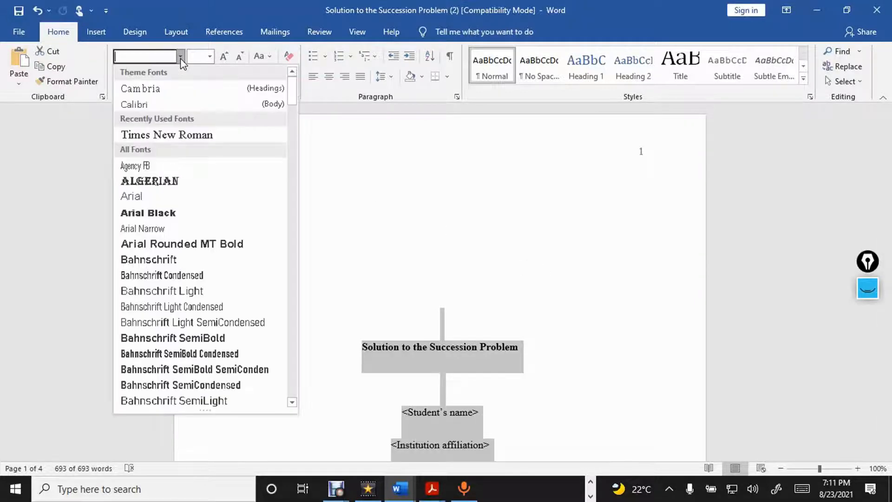
{"action": "left_click", "coordinate": [185, 136]}
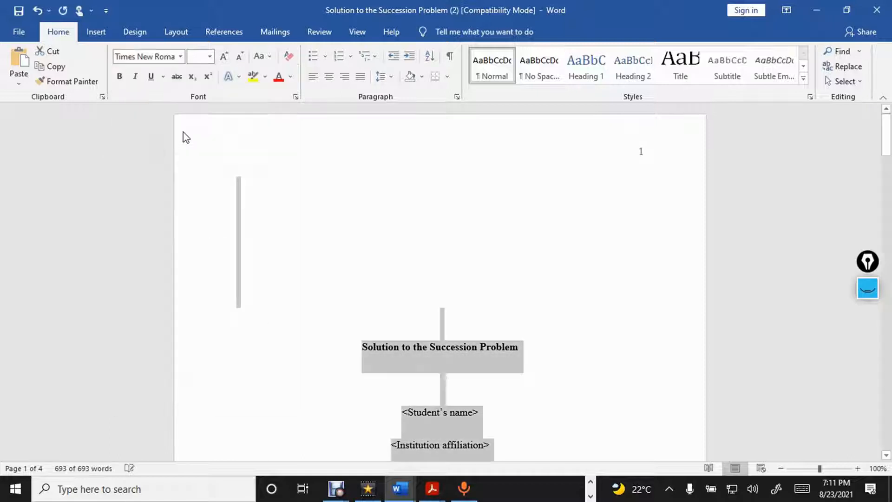
{"action": "left_click", "coordinate": [210, 57]}
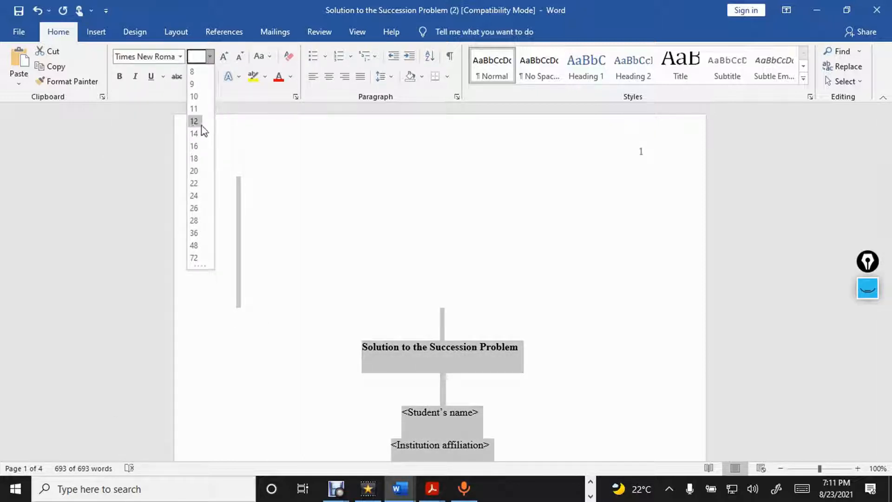
{"action": "left_click", "coordinate": [194, 122]}
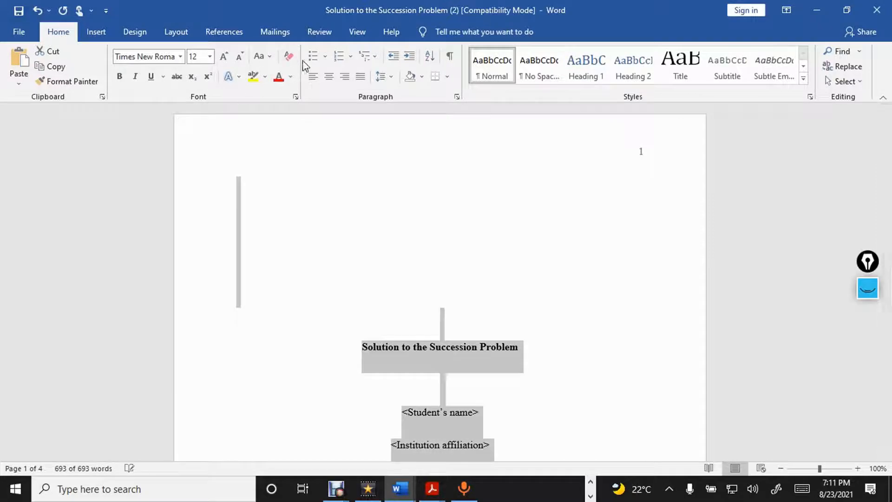
Set the whole document's line spacing to 2.0 and check the detailed paragraph settings without changing them.
{"action": "left_click", "coordinate": [391, 76]}
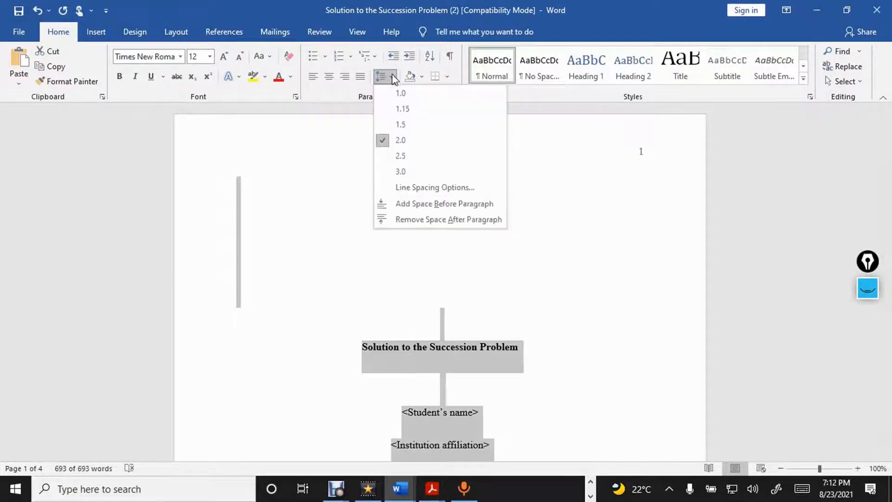
{"action": "left_click", "coordinate": [401, 141]}
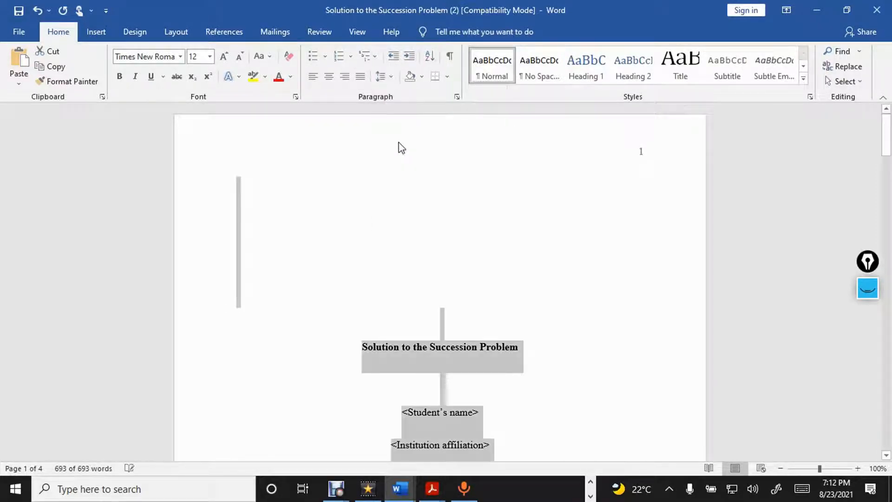
{"action": "left_click", "coordinate": [457, 97]}
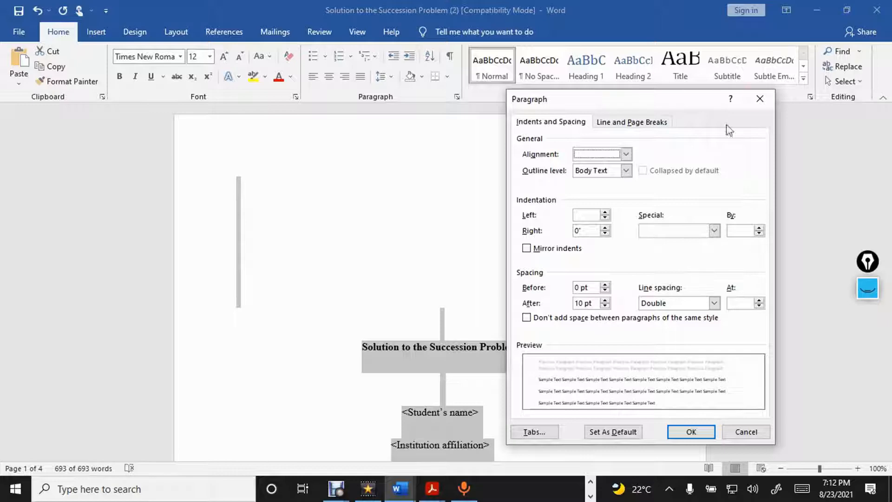
{"action": "left_click", "coordinate": [769, 103]}
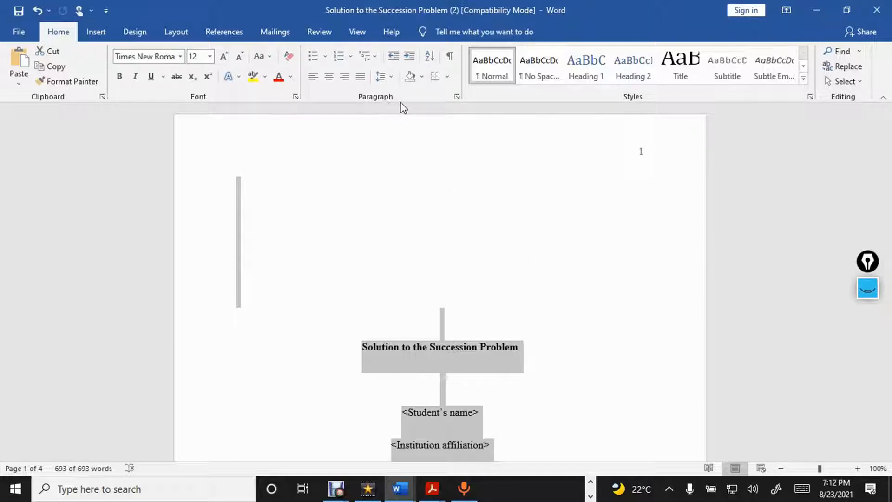
Underline the paragraph option "Don't add space between paragraphs of the same style" with the red pen and hide the annotation overlay.
{"action": "left_click", "coordinate": [457, 97]}
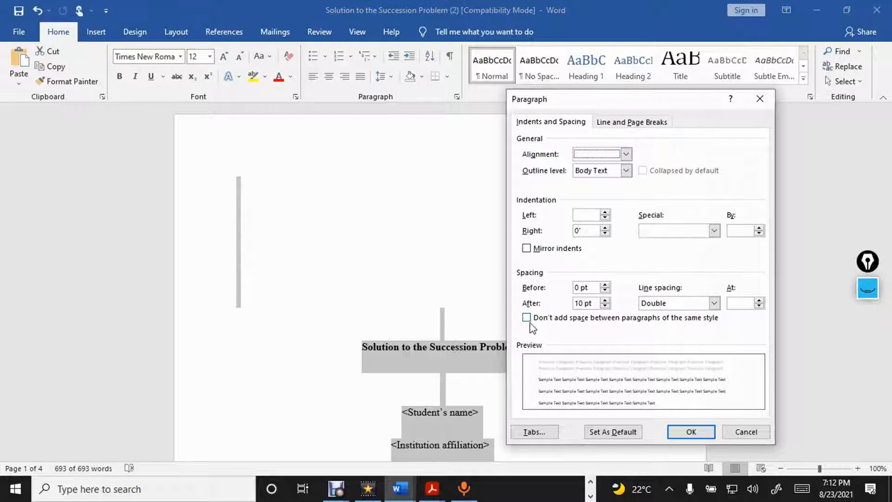
{"action": "left_click", "coordinate": [874, 286]}
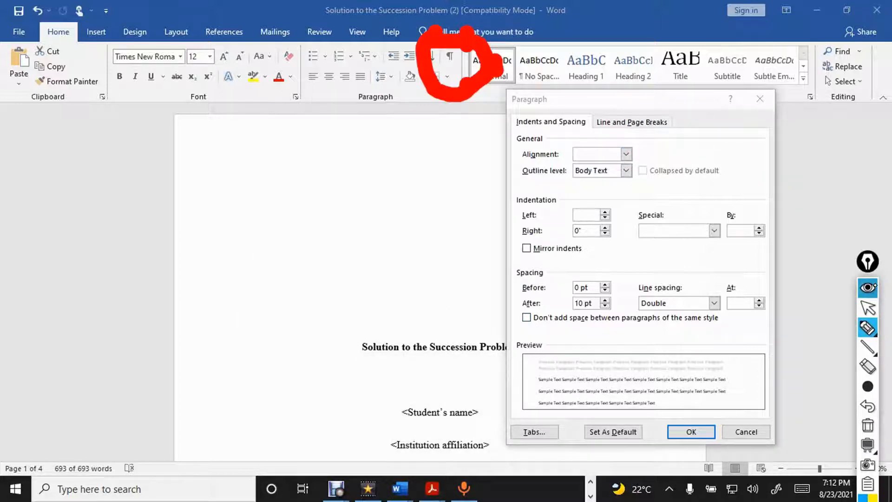
{"action": "left_click_drag", "start_coordinate": [531, 333], "coordinate": [738, 328]}
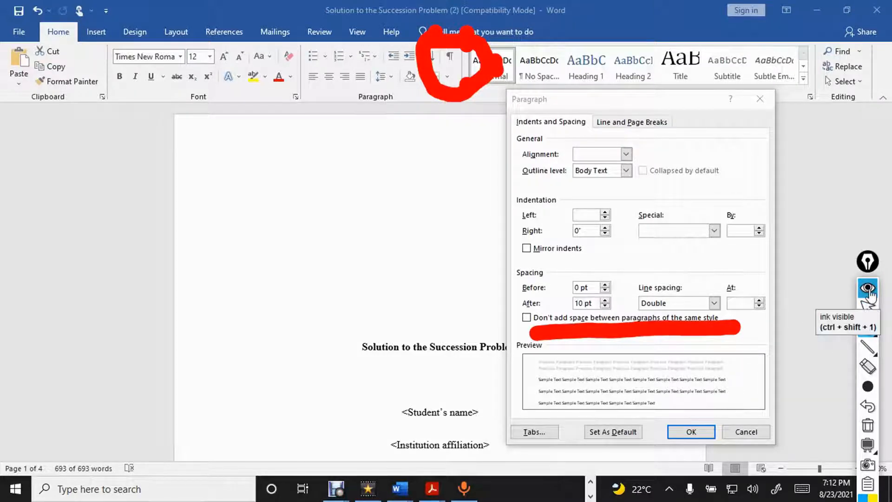
{"action": "left_click", "coordinate": [871, 307]}
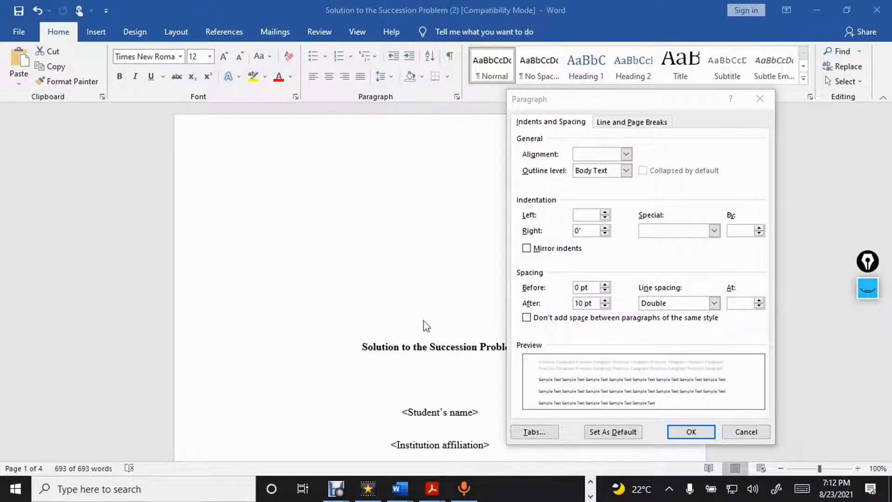
{"action": "left_click", "coordinate": [344, 320]}
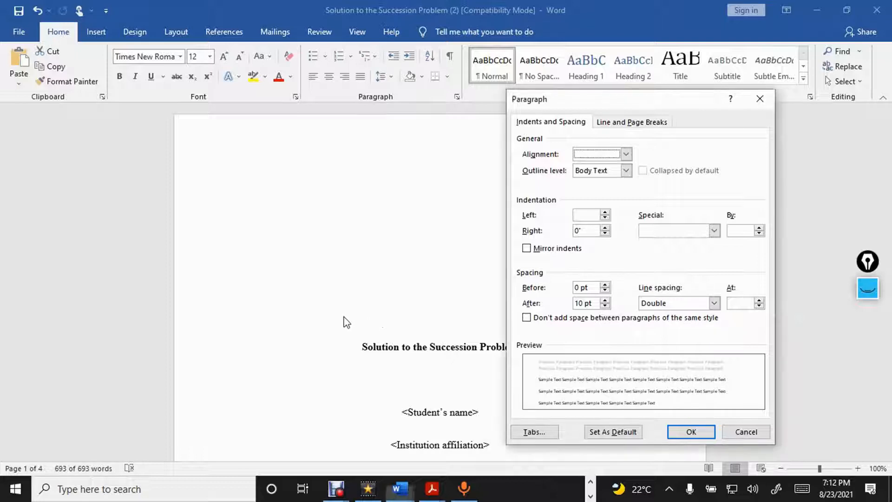
{"action": "left_click", "coordinate": [760, 98]}
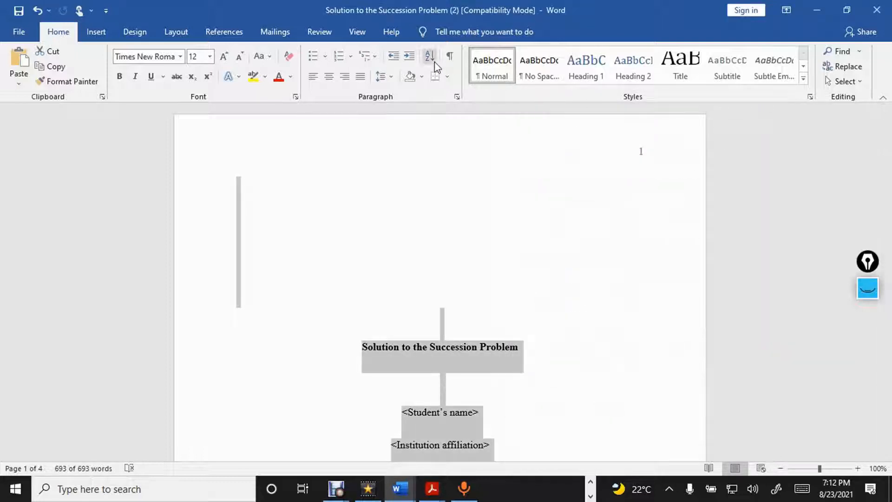
Enable "Don't add space between paragraphs of the same style" for the whole document and review the resulting spacing.
{"action": "left_click", "coordinate": [458, 97]}
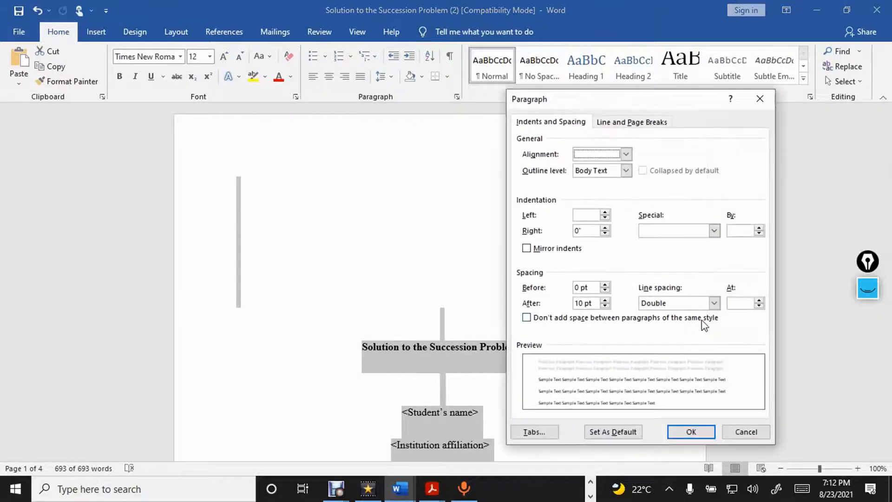
{"action": "left_click", "coordinate": [528, 320]}
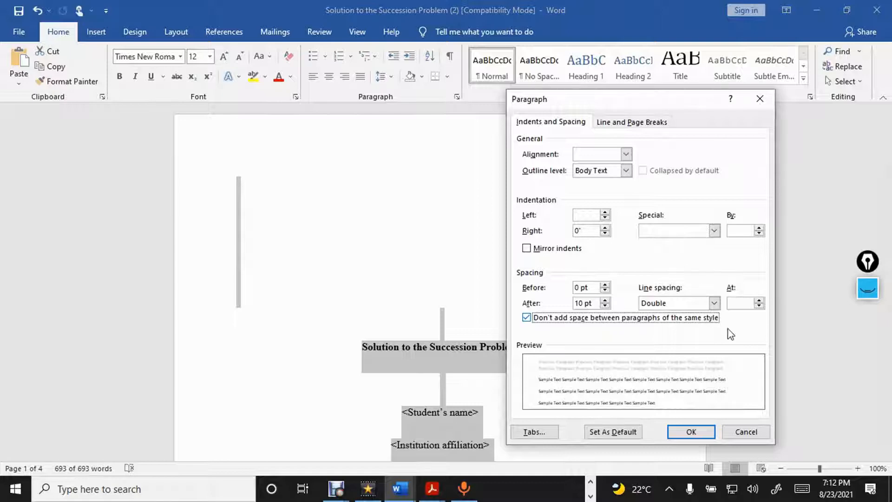
{"action": "left_click", "coordinate": [702, 437]}
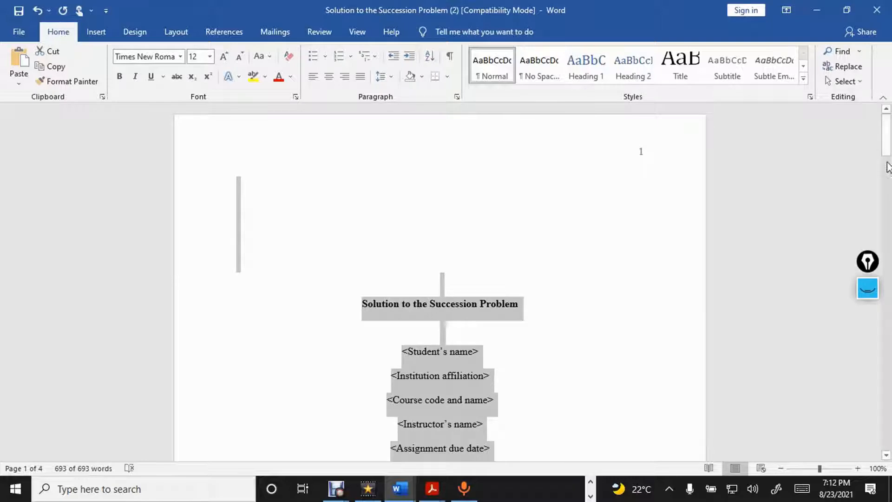
{"action": "left_click_drag", "start_coordinate": [888, 130], "coordinate": [891, 184]}
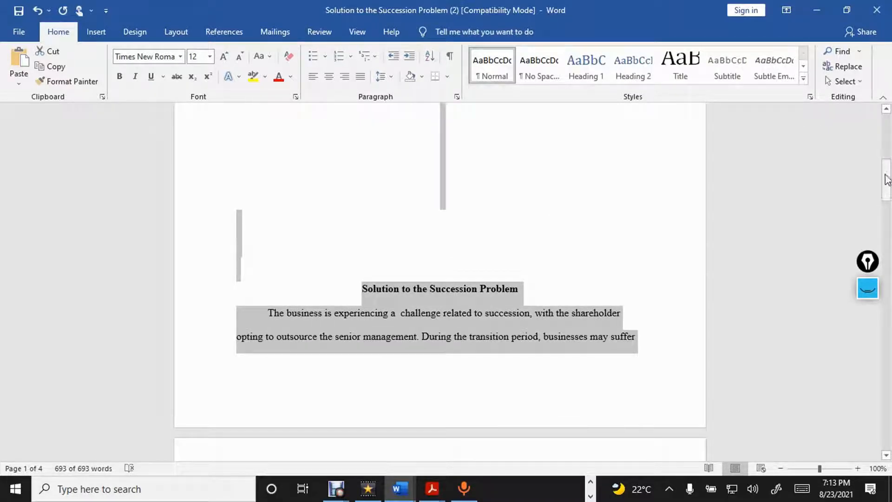
{"action": "left_click_drag", "start_coordinate": [889, 179], "coordinate": [891, 132]}
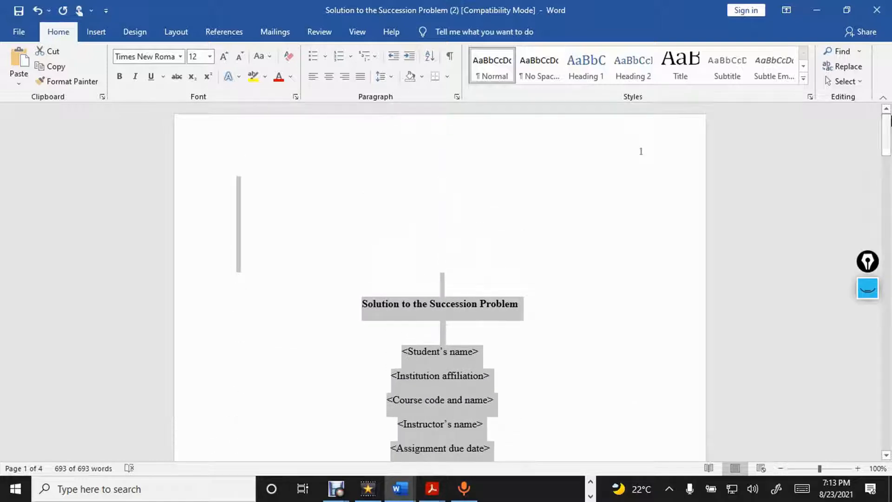
{"action": "left_click", "coordinate": [346, 251]}
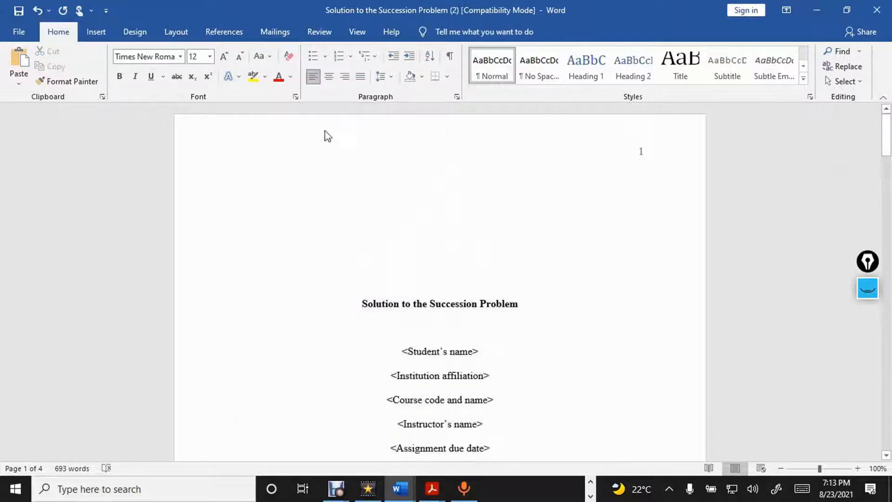
Show the paragraph marks and delete all the blank lines above the title on the title page.
{"action": "left_click", "coordinate": [450, 57]}
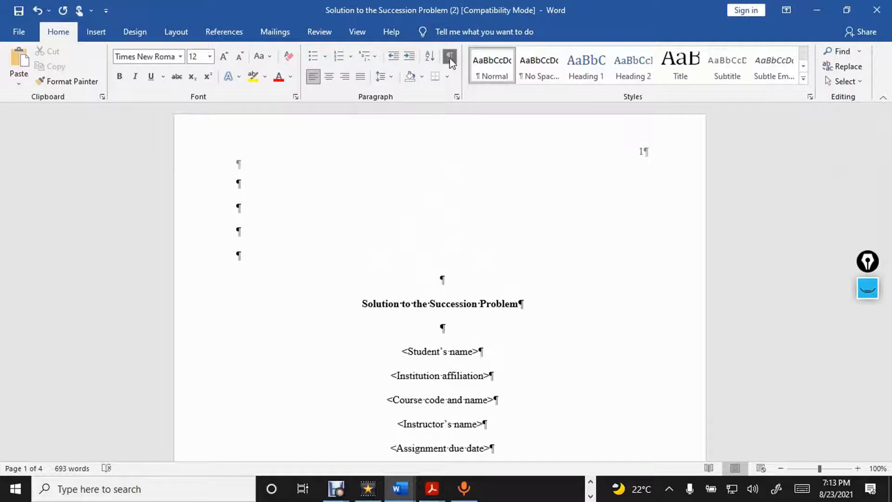
{"action": "left_click", "coordinate": [363, 304]}
{"action": "key", "text": "BackSpace"}
{"action": "key", "text": "BackSpace"}
{"action": "key", "text": "BackSpace"}
{"action": "key", "text": "BackSpace"}
{"action": "key", "text": "BackSpace"}
{"action": "key", "text": "BackSpace"}
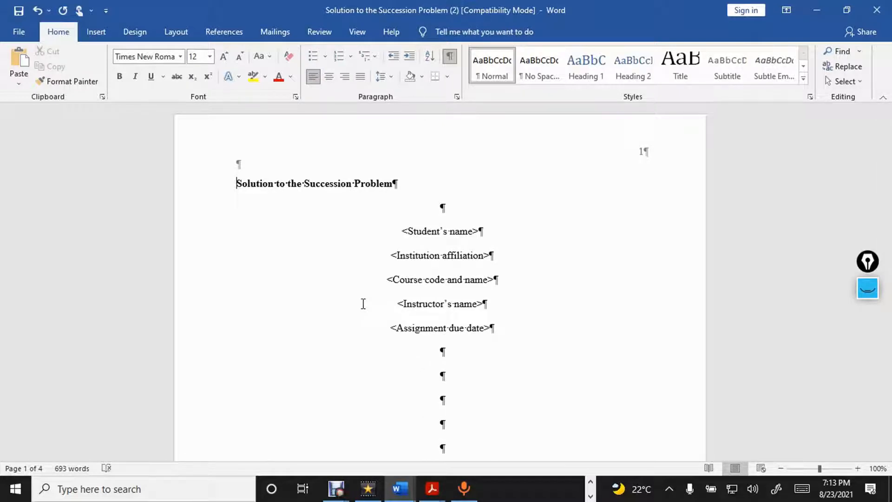
Insert three blank lines above the title on page 1 and center the title.
{"action": "key", "text": "Return"}
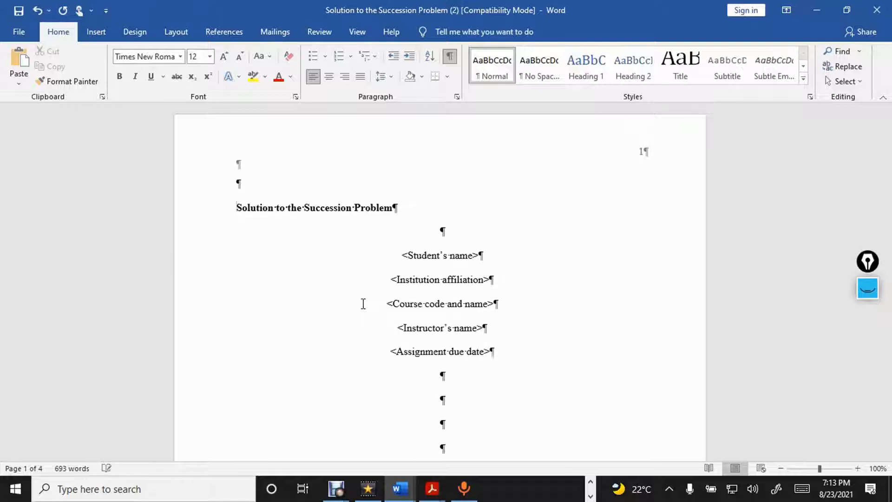
{"action": "key", "text": "Return"}
{"action": "key", "text": "Return"}
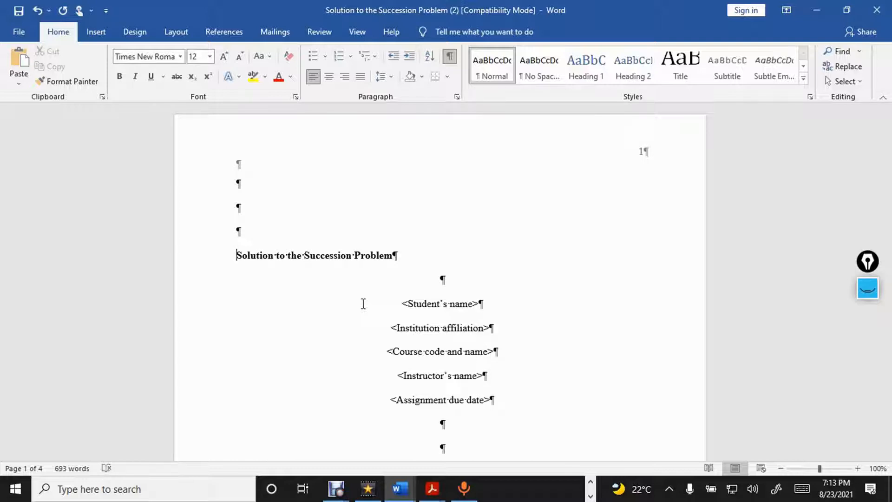
{"action": "left_click", "coordinate": [331, 78]}
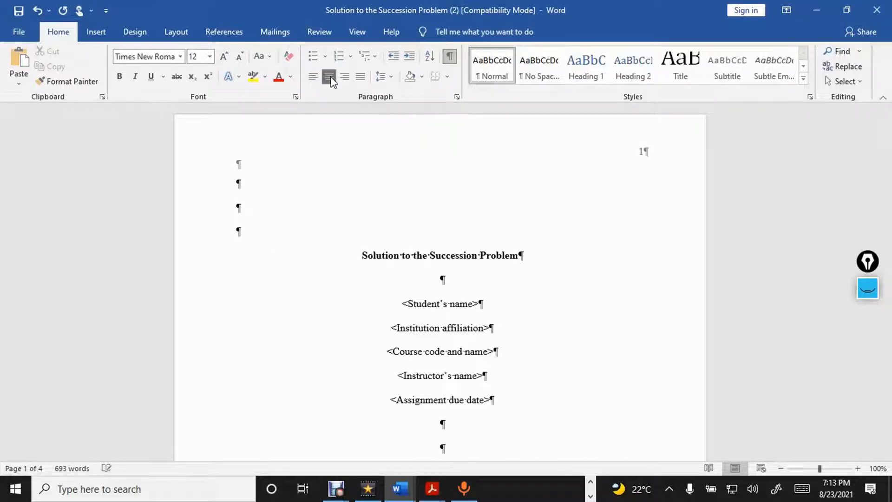
Left-align the title, try positioning it with leading spaces, and delete those spaces.
{"action": "key", "text": "ctrl+l"}
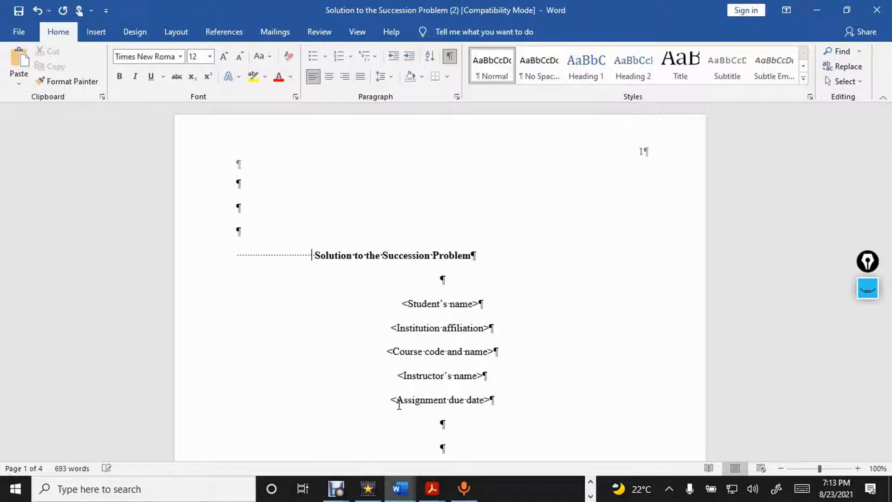
{"action": "key", "text": "BackSpace"}
{"action": "key", "text": "BackSpace"}
{"action": "key", "text": "BackSpace"}
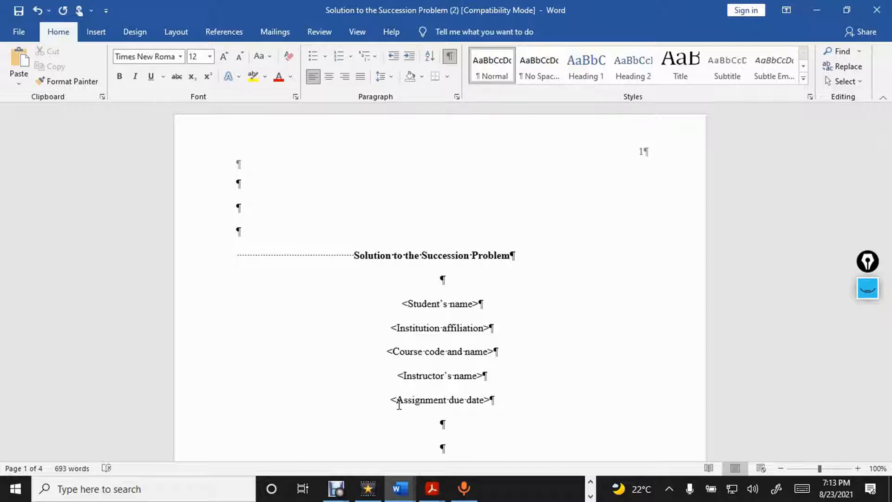
{"action": "key", "text": "BackSpace"}
{"action": "key", "text": "BackSpace"}
{"action": "key", "text": "BackSpace"}
{"action": "key", "text": "BackSpace"}
{"action": "key", "text": "BackSpace"}
{"action": "key", "text": "BackSpace"}
{"action": "key", "text": "BackSpace"}
{"action": "key", "text": "BackSpace"}
{"action": "key", "text": "BackSpace"}
{"action": "key", "text": "BackSpace"}
{"action": "key", "text": "BackSpace"}
{"action": "key", "text": "BackSpace"}
{"action": "key", "text": "BackSpace"}
{"action": "key", "text": "BackSpace"}
{"action": "key", "text": "BackSpace"}
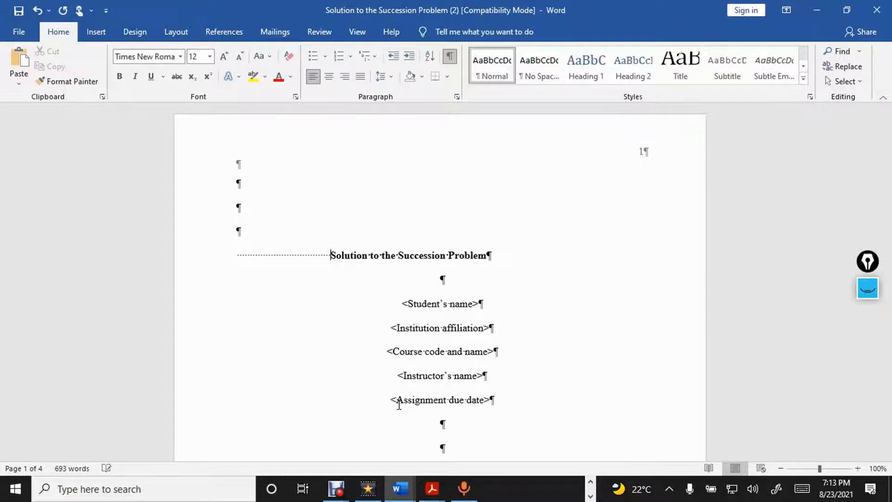
{"action": "key", "text": "BackSpace"}
{"action": "key", "text": "BackSpace"}
{"action": "key", "text": "BackSpace"}
{"action": "key", "text": "BackSpace"}
{"action": "key", "text": "BackSpace"}
{"action": "key", "text": "BackSpace"}
{"action": "key", "text": "BackSpace"}
{"action": "key", "text": "BackSpace"}
{"action": "key", "text": "BackSpace"}
{"action": "key", "text": "BackSpace"}
{"action": "key", "text": "BackSpace"}
{"action": "key", "text": "BackSpace"}
{"action": "key", "text": "BackSpace"}
{"action": "key", "text": "BackSpace"}
{"action": "key", "text": "BackSpace"}
{"action": "key", "text": "BackSpace"}
{"action": "key", "text": "BackSpace"}
{"action": "key", "text": "BackSpace"}
{"action": "key", "text": "BackSpace"}
{"action": "key", "text": "BackSpace"}
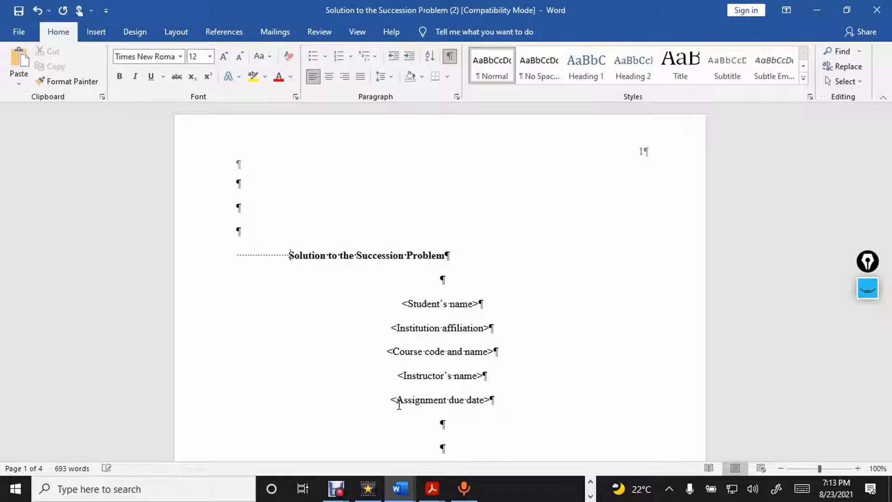
{"action": "key", "text": "BackSpace"}
{"action": "key", "text": "BackSpace"}
{"action": "key", "text": "BackSpace"}
{"action": "key", "text": "BackSpace"}
{"action": "key", "text": "BackSpace"}
{"action": "key", "text": "BackSpace"}
{"action": "key", "text": "BackSpace"}
{"action": "key", "text": "BackSpace"}
{"action": "key", "text": "BackSpace"}
{"action": "key", "text": "BackSpace"}
{"action": "key", "text": "BackSpace"}
{"action": "key", "text": "BackSpace"}
{"action": "key", "text": "BackSpace"}
{"action": "key", "text": "BackSpace"}
{"action": "key", "text": "BackSpace"}
{"action": "key", "text": "BackSpace"}
{"action": "key", "text": "BackSpace"}
{"action": "key", "text": "BackSpace"}
{"action": "key", "text": "BackSpace"}
{"action": "key", "text": "BackSpace"}
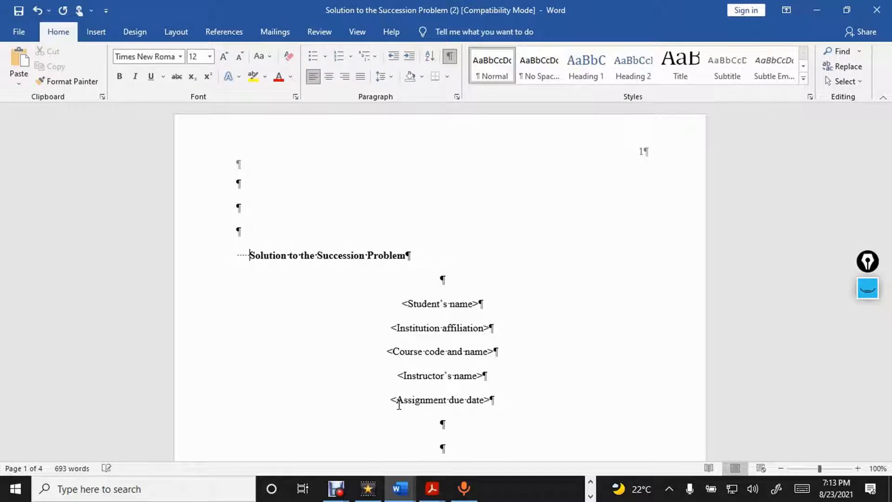
{"action": "key", "text": "BackSpace"}
{"action": "key", "text": "BackSpace"}
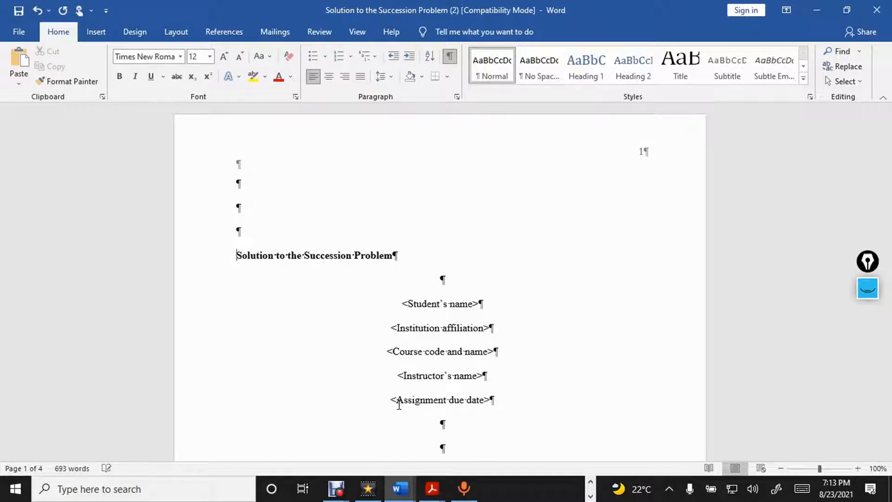
Try to move the left-aligned title to the middle of its line by indenting it.
{"action": "key", "text": "ctrl+v"}
{"action": "key", "text": "ctrl+v"}
{"action": "key", "text": "ctrl+v"}
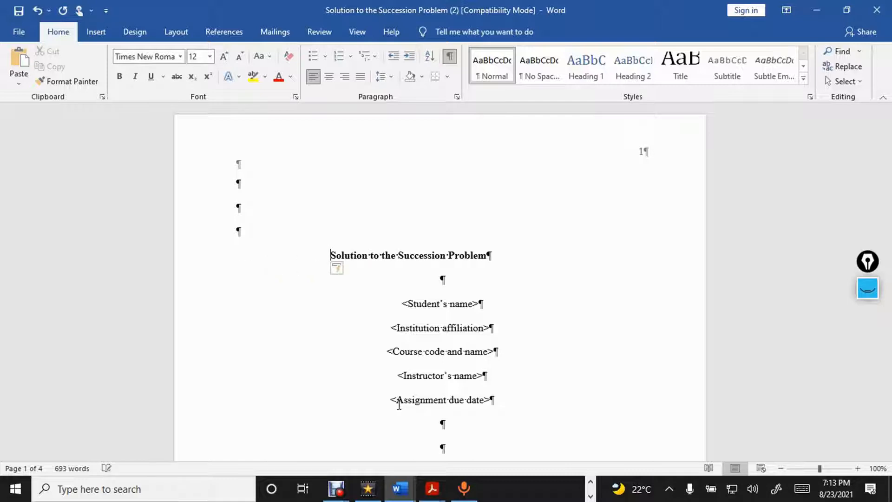
{"action": "key", "text": "ctrl+v"}
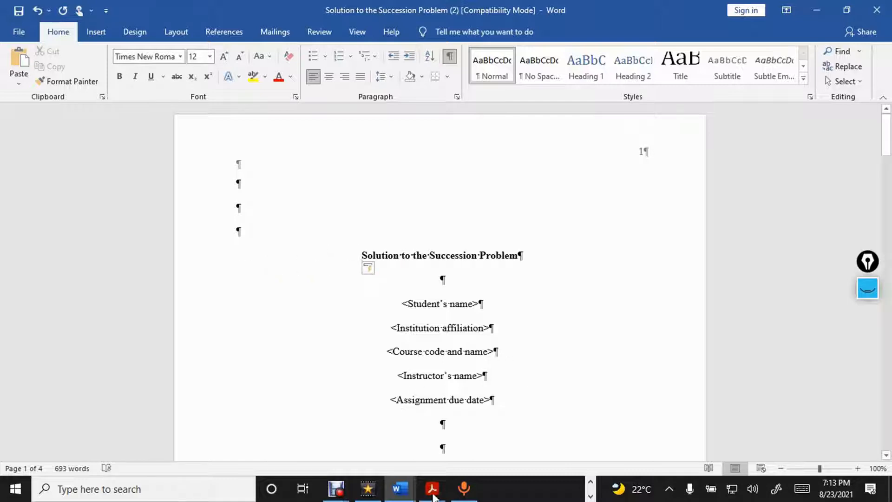
{"action": "mouse_move", "coordinate": [369, 492]}
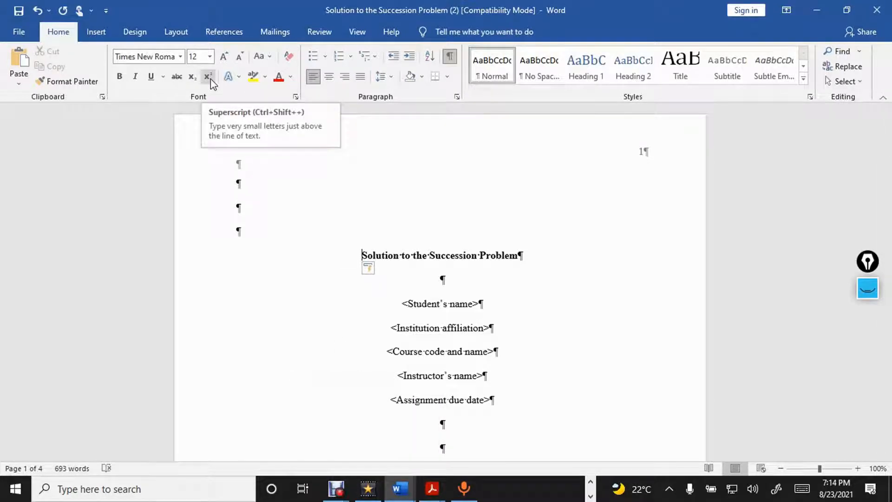
Remove the title's indent and delete the blank lines above it.
{"action": "key", "text": "BackSpace"}
{"action": "key", "text": "BackSpace"}
{"action": "key", "text": "BackSpace"}
{"action": "key", "text": "BackSpace"}
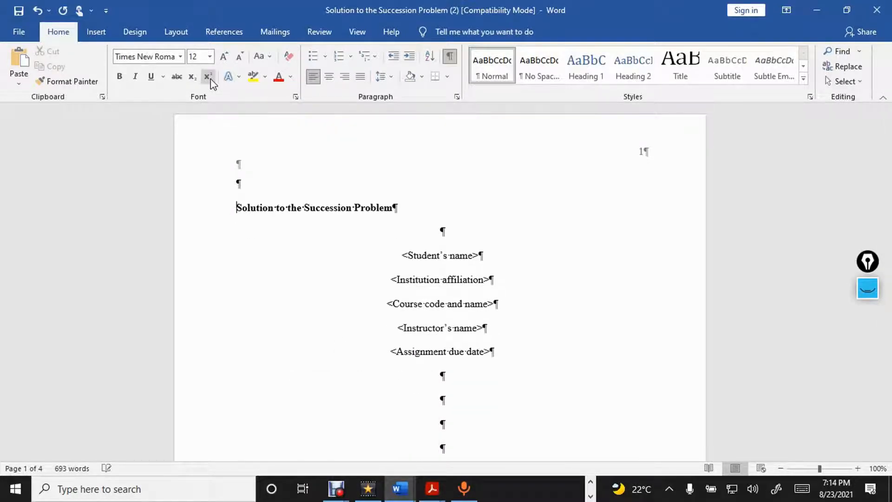
{"action": "key", "text": "BackSpace"}
{"action": "key", "text": "Return"}
{"action": "key", "text": "BackSpace"}
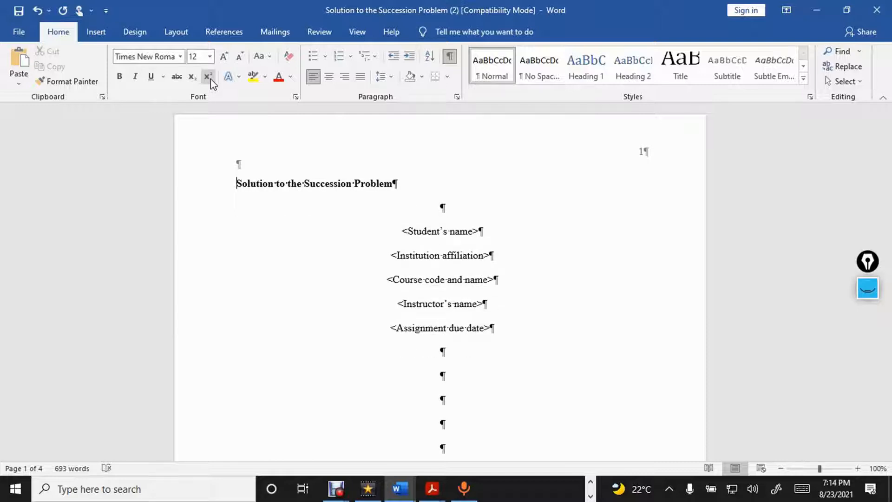
Place the title three blank lines below the top of page 1 and apply center alignment to it.
{"action": "key", "text": "Return"}
{"action": "key", "text": "Return"}
{"action": "key", "text": "Return"}
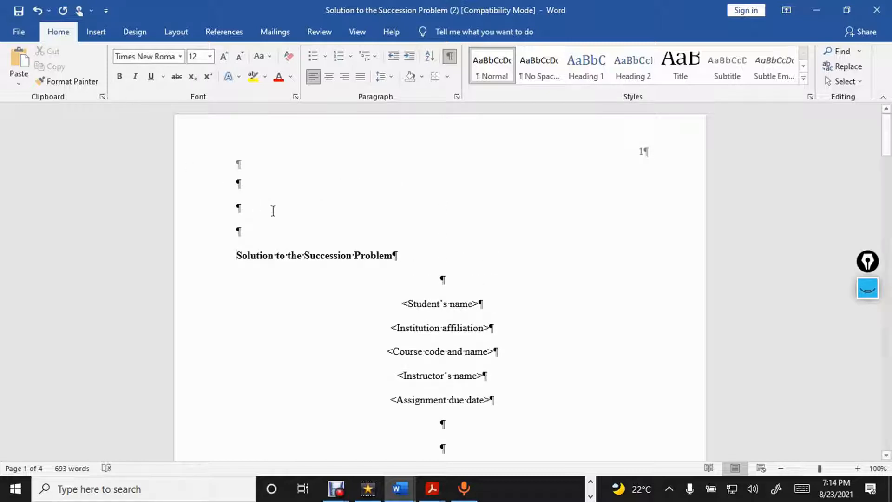
{"action": "left_click", "coordinate": [329, 77]}
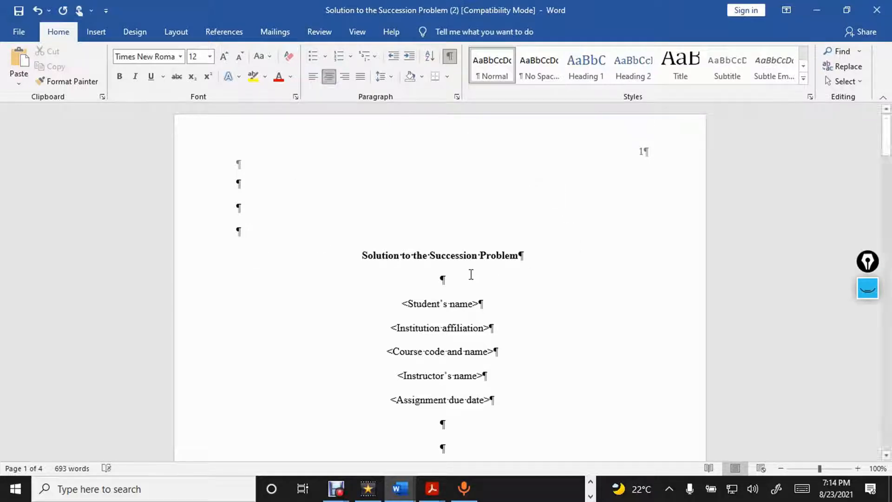
Delete the blank line between the title and the student's name line.
{"action": "left_click", "coordinate": [438, 281]}
{"action": "key", "text": "BackSpace"}
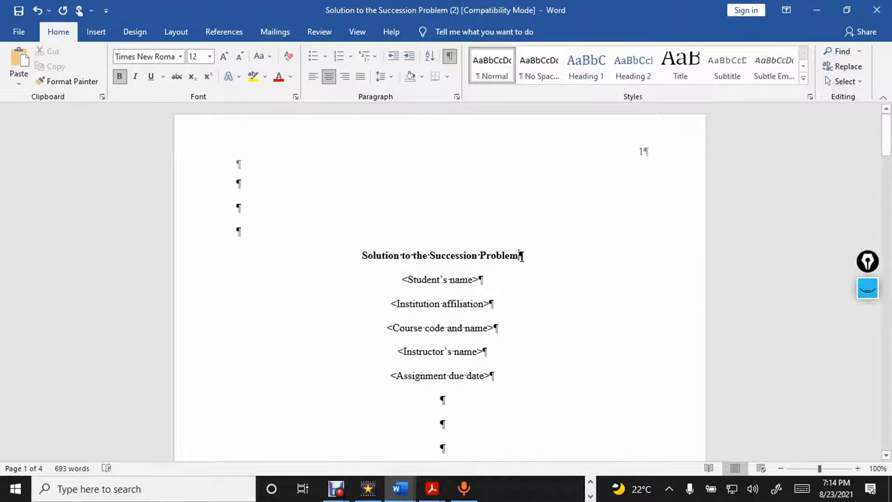
Insert a blank line between the title and the student's name line on page 1, and save the document.
{"action": "key", "text": "Return"}
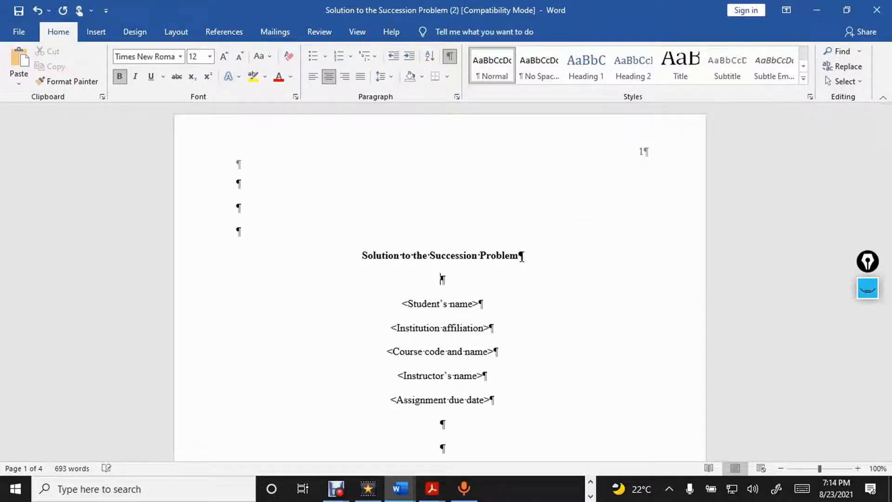
{"action": "key", "text": "ctrl+s"}
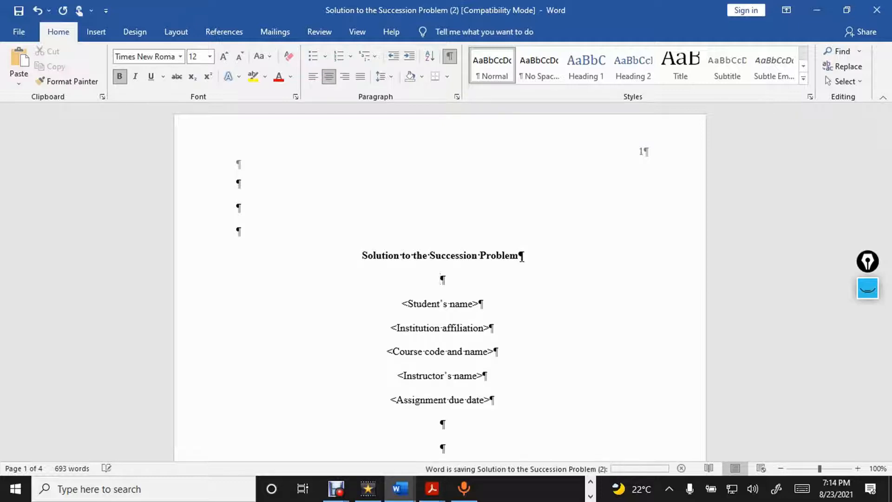
{"action": "scroll", "coordinate": [522, 257], "scroll_direction": "down", "scroll_amount": 5}
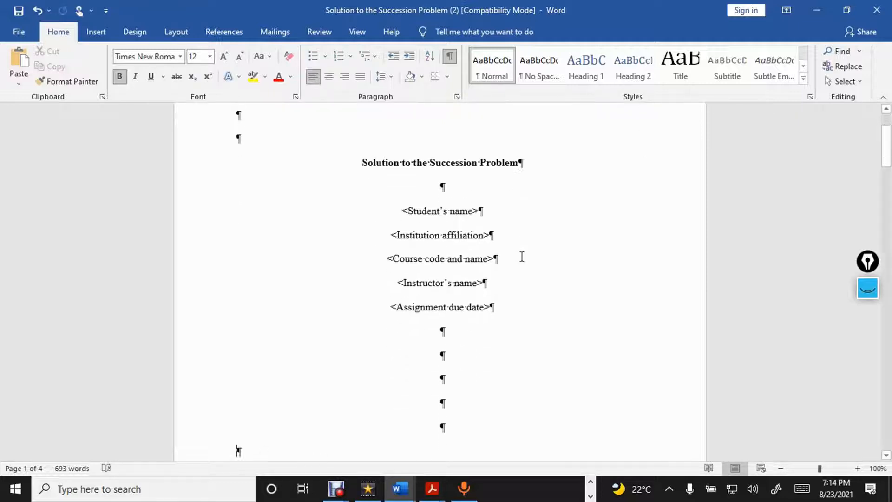
{"action": "key", "text": "Down"}
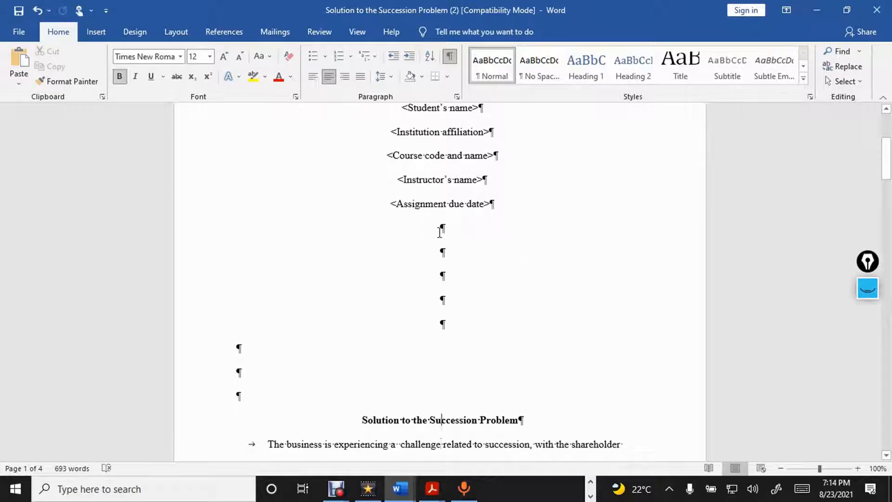
{"action": "scroll", "coordinate": [440, 233], "scroll_direction": "up", "scroll_amount": 3}
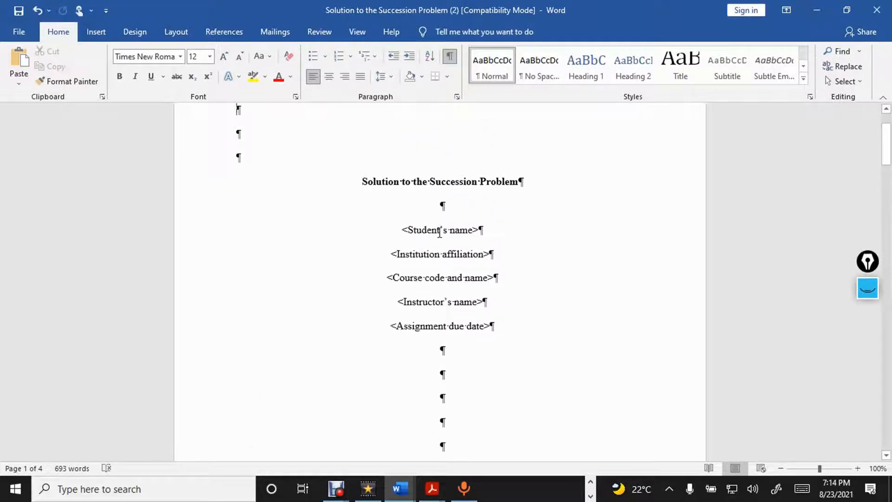
{"action": "left_click_drag", "start_coordinate": [887, 144], "coordinate": [890, 105]}
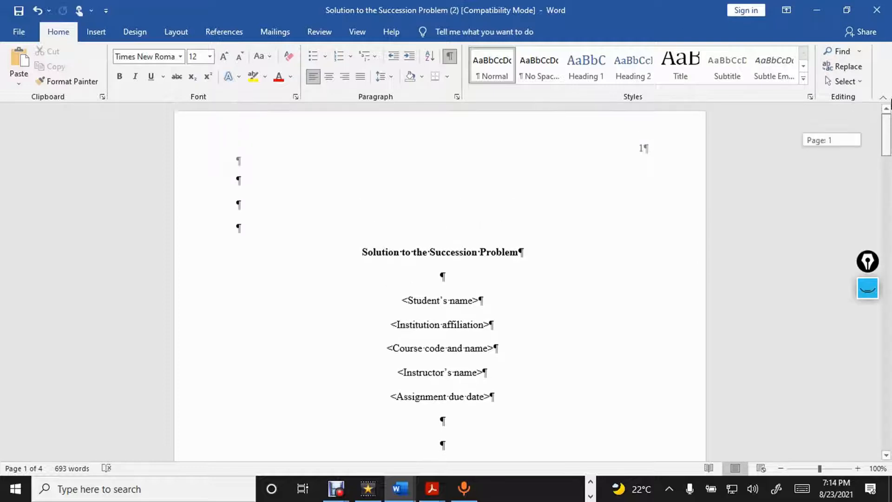
Clear the old screen annotations, circle the empty header paragraph on page 1 with the red pen, and hide the annotation overlay.
{"action": "left_click", "coordinate": [869, 289]}
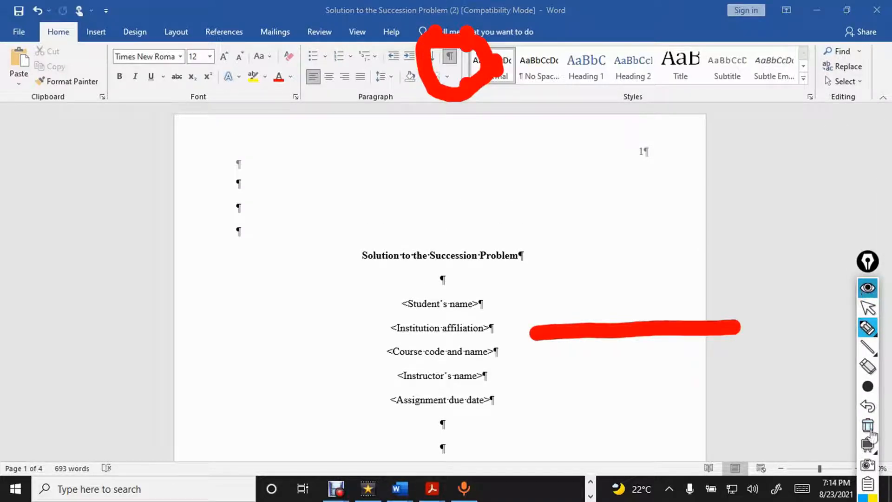
{"action": "left_click", "coordinate": [870, 432]}
{"action": "mouse_move", "coordinate": [253, 145]}
{"action": "left_mouse_down"}
{"action": "mouse_move", "coordinate": [231, 183]}
{"action": "mouse_move", "coordinate": [271, 155]}
{"action": "mouse_move", "coordinate": [227, 151]}
{"action": "left_mouse_up"}
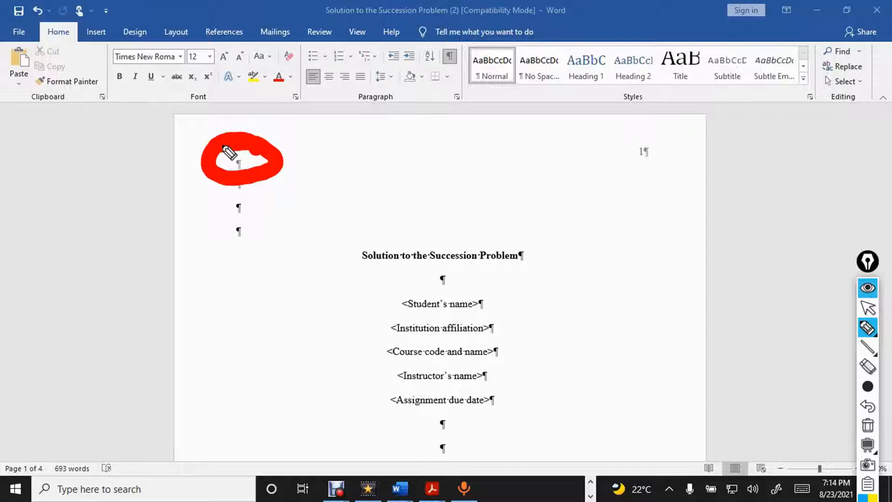
{"action": "left_click", "coordinate": [875, 299]}
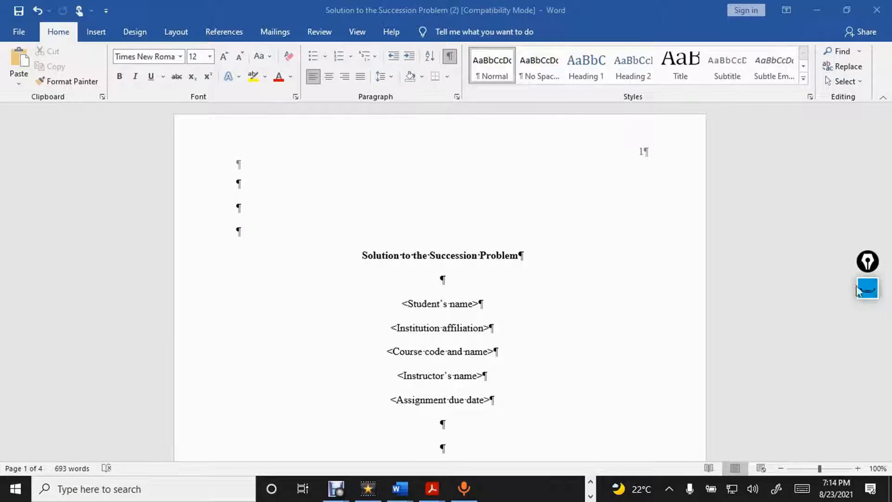
Delete the empty paragraph in the page 1 header and return to the document body.
{"action": "left_click", "coordinate": [334, 165]}
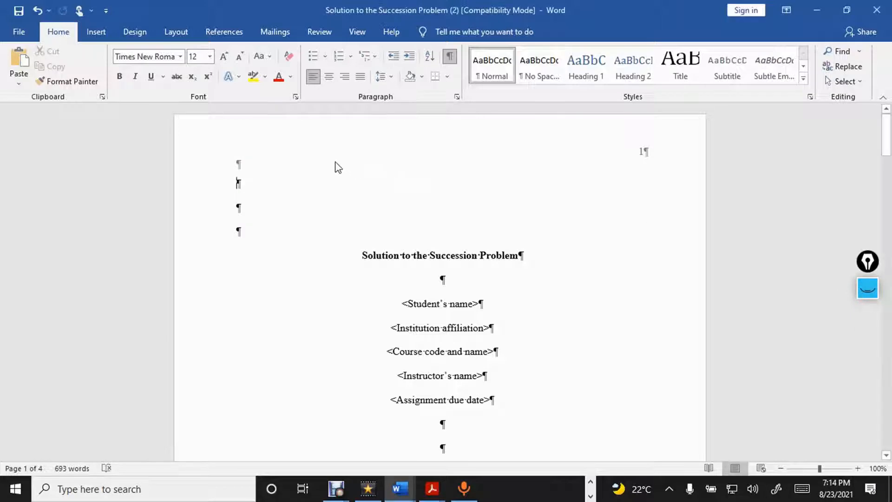
{"action": "double_click", "coordinate": [284, 164]}
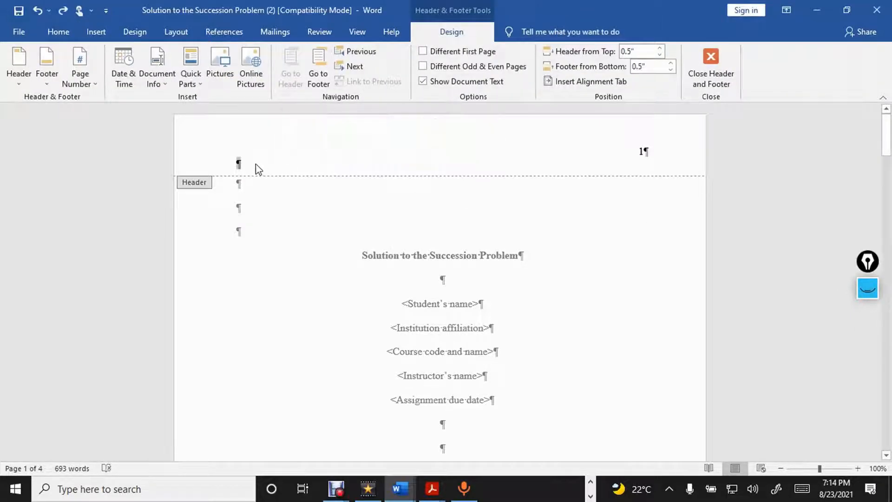
{"action": "key", "text": "BackSpace"}
{"action": "double_click", "coordinate": [386, 236]}
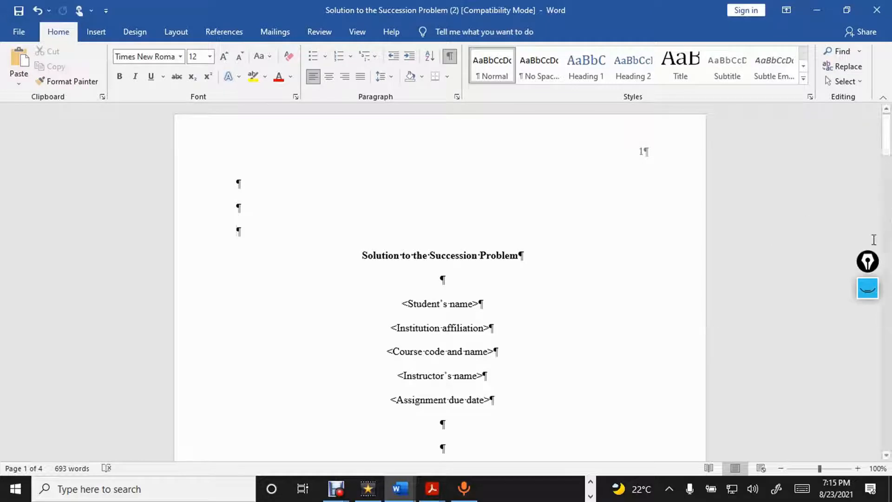
Left-align the five centered blank lines below the assignment due date line.
{"action": "left_click_drag", "start_coordinate": [888, 134], "coordinate": [889, 166]}
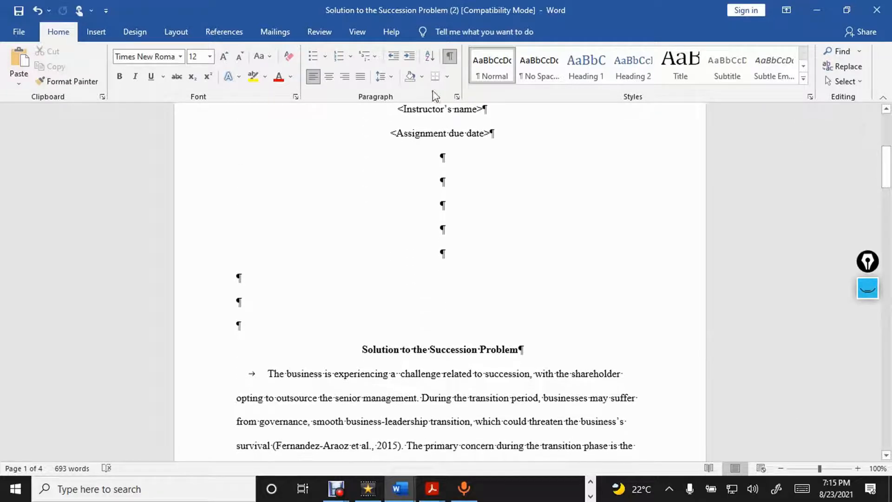
{"action": "left_click_drag", "start_coordinate": [443, 159], "coordinate": [457, 257]}
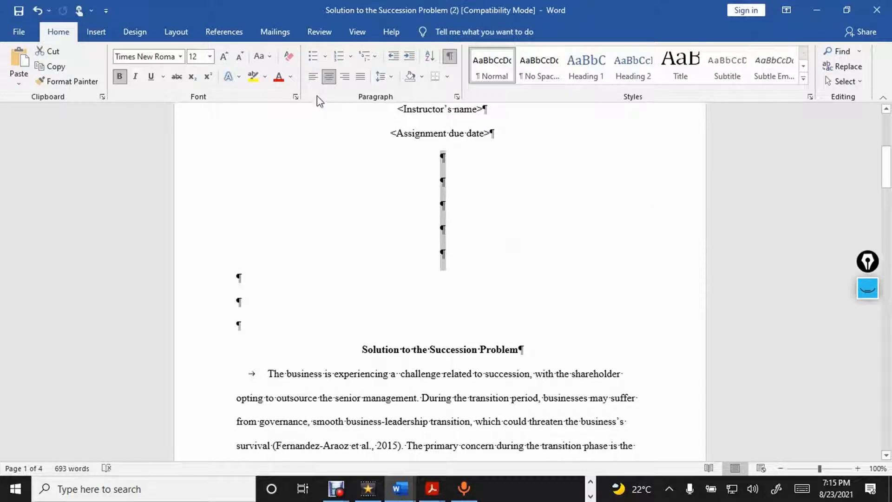
{"action": "left_click", "coordinate": [313, 79]}
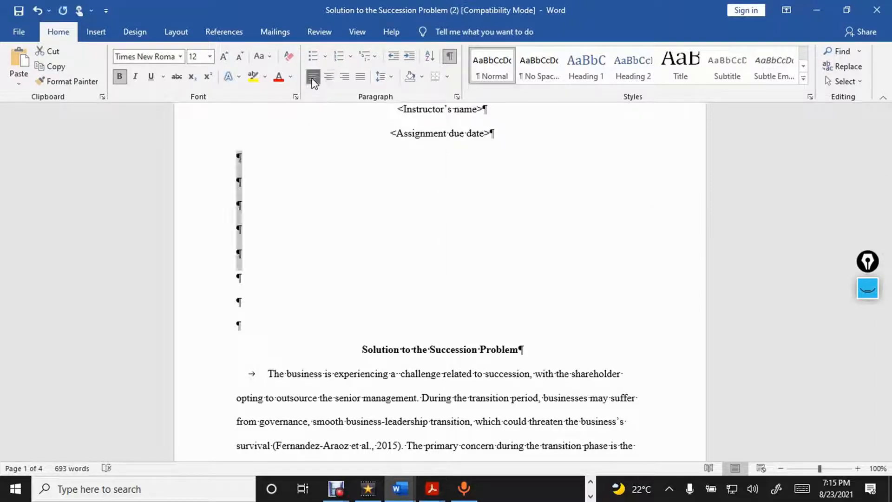
Insert blank lines above the heading of the body text to push it off the title page.
{"action": "left_click", "coordinate": [243, 327]}
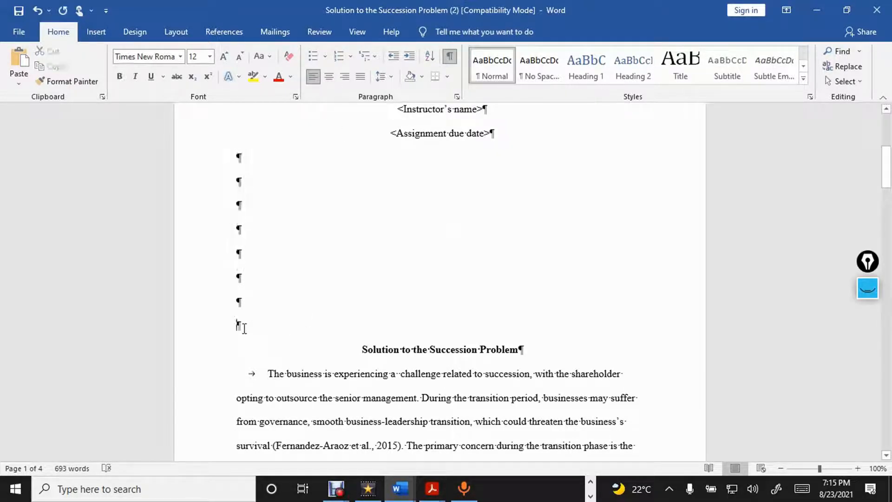
{"action": "key", "text": "Return"}
{"action": "key", "text": "Return"}
{"action": "key", "text": "Return"}
{"action": "key", "text": "Return"}
{"action": "key", "text": "Return"}
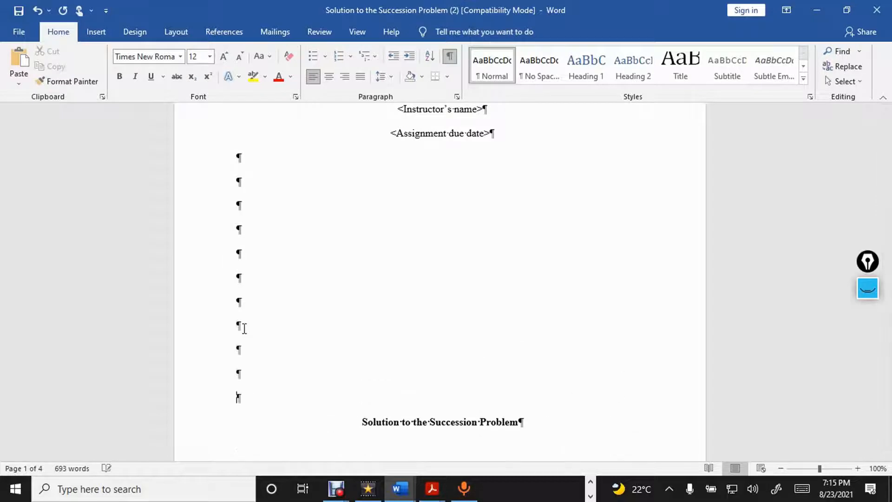
Adjust the blank lines above the body heading so that it starts on the first line of page 2.
{"action": "key", "text": "Down"}
{"action": "key", "text": "Down"}
{"action": "key", "text": "Down"}
{"action": "key", "text": "Down"}
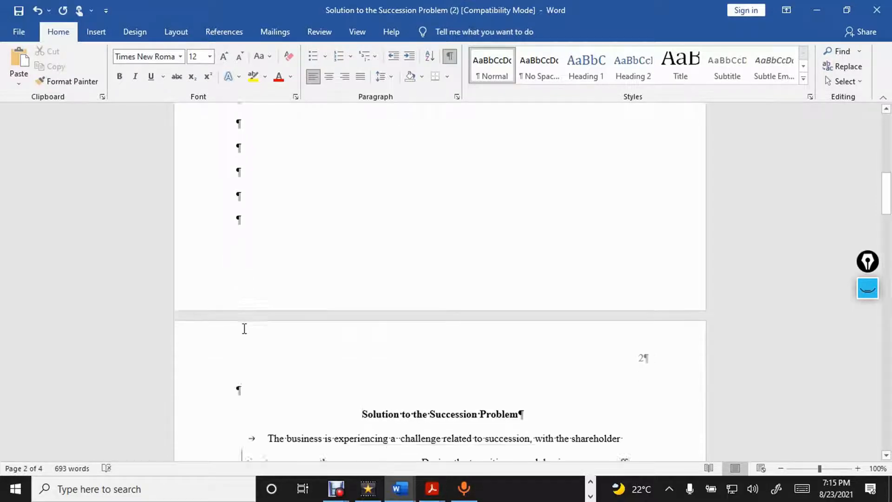
{"action": "key", "text": "Up"}
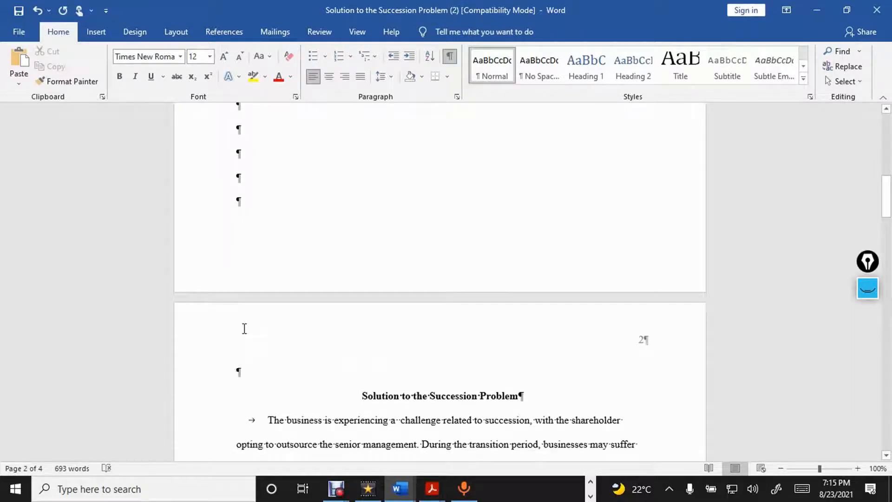
{"action": "key", "text": "BackSpace"}
{"action": "key", "text": "BackSpace"}
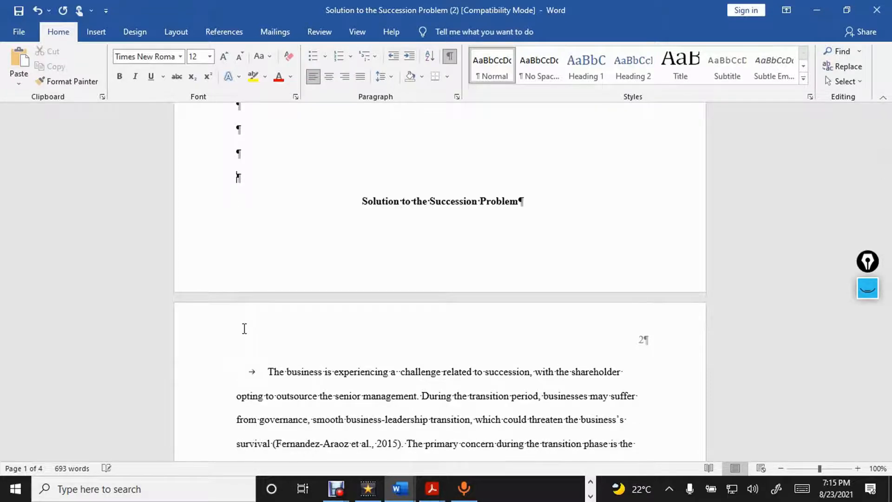
{"action": "key", "text": "Return"}
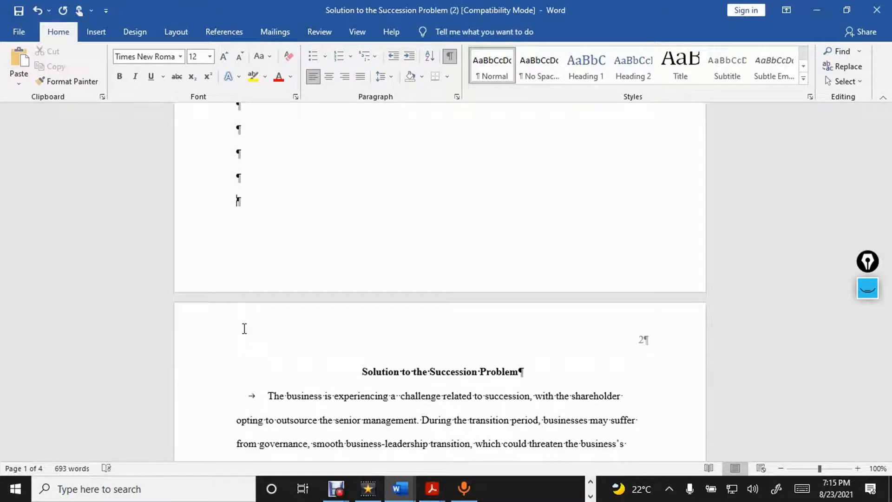
Save the document with the formatting marks hidden on the title page, and show the marks again.
{"action": "scroll", "coordinate": [244, 329], "scroll_direction": "up", "scroll_amount": 5}
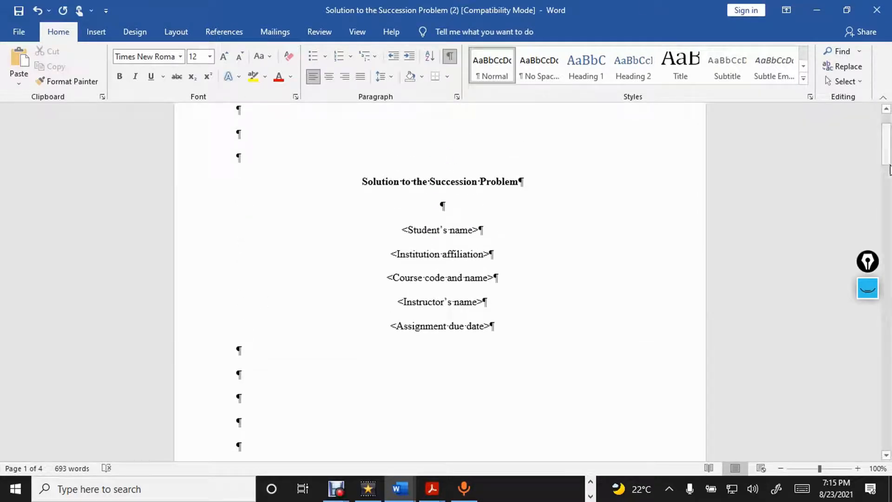
{"action": "left_click_drag", "start_coordinate": [889, 160], "coordinate": [886, 116]}
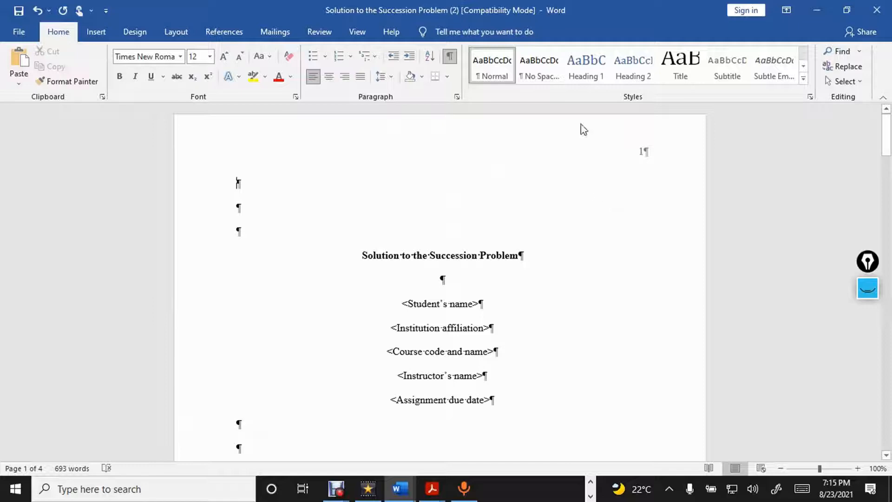
{"action": "left_click", "coordinate": [449, 57]}
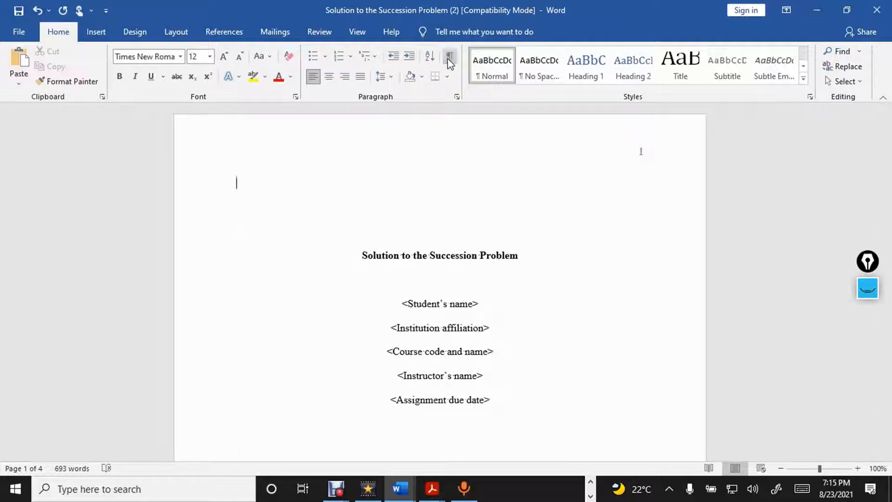
{"action": "key", "text": "ctrl+s"}
{"action": "left_click", "coordinate": [449, 57]}
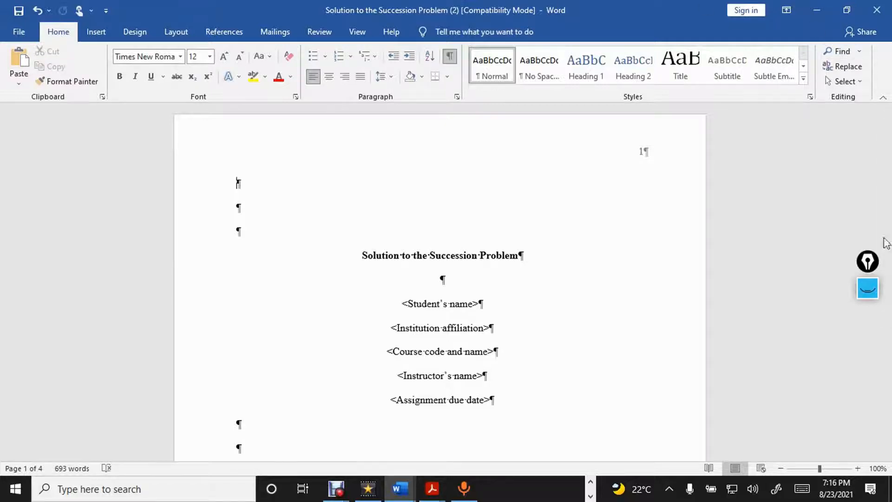
Replace the old screen annotation with a red circle around the first body paragraph's tab arrow and a double-underlined "NO", and hide the overlay.
{"action": "left_click_drag", "start_coordinate": [888, 133], "coordinate": [890, 216]}
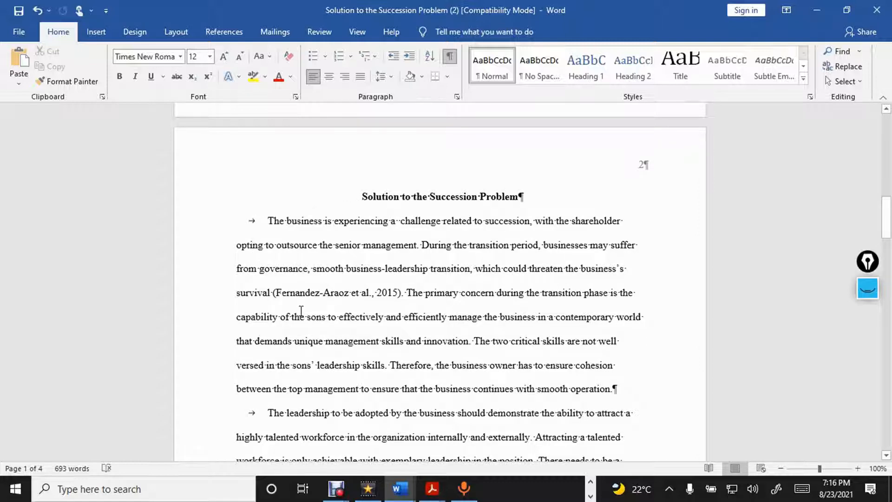
{"action": "left_click", "coordinate": [869, 290]}
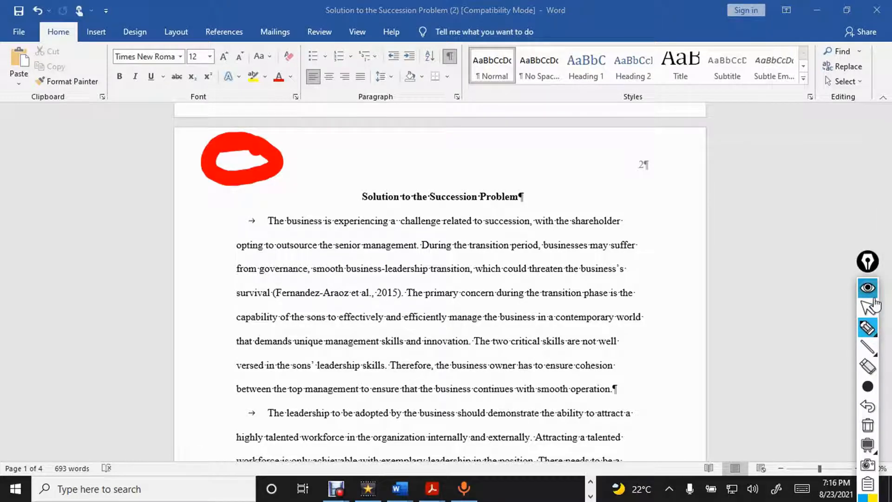
{"action": "left_click", "coordinate": [873, 428]}
{"action": "mouse_move", "coordinate": [281, 194]}
{"action": "left_mouse_down"}
{"action": "mouse_move", "coordinate": [225, 265]}
{"action": "mouse_move", "coordinate": [238, 219]}
{"action": "left_mouse_up"}
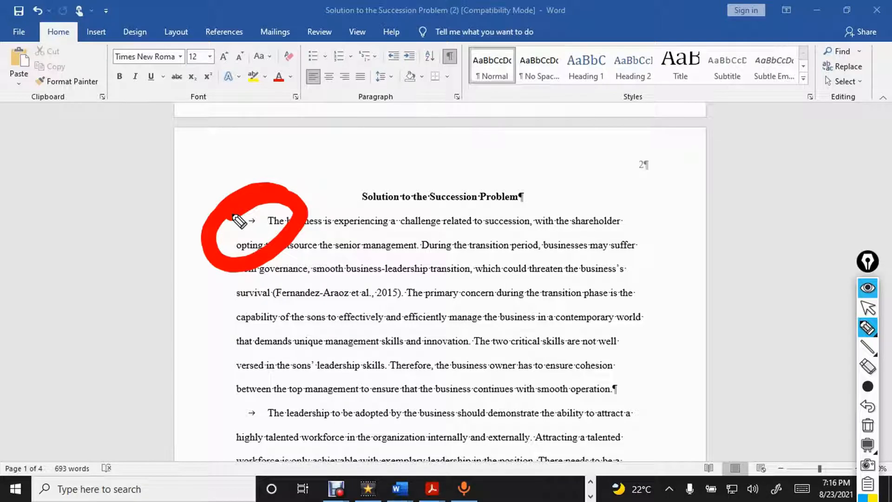
{"action": "mouse_move", "coordinate": [24, 310]}
{"action": "left_mouse_down"}
{"action": "mouse_move", "coordinate": [69, 417]}
{"action": "mouse_move", "coordinate": [35, 259]}
{"action": "left_mouse_up"}
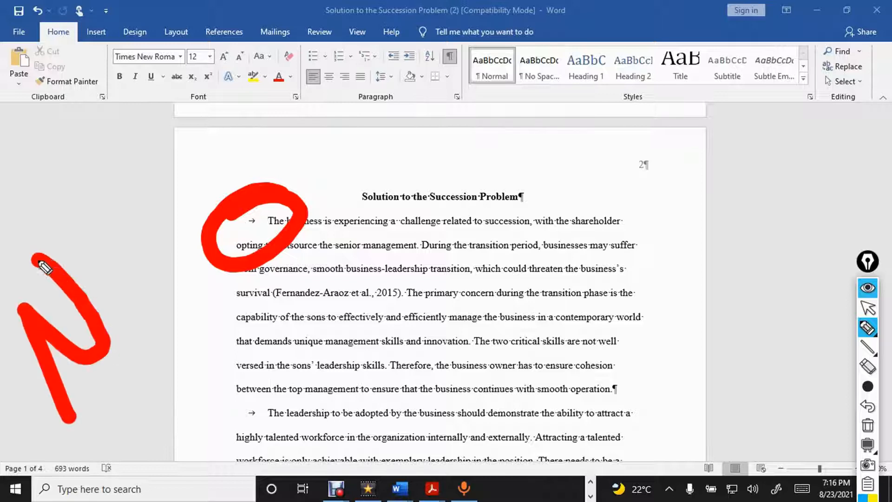
{"action": "mouse_move", "coordinate": [104, 238]}
{"action": "left_mouse_down"}
{"action": "mouse_move", "coordinate": [147, 238]}
{"action": "mouse_move", "coordinate": [87, 257]}
{"action": "left_mouse_up"}
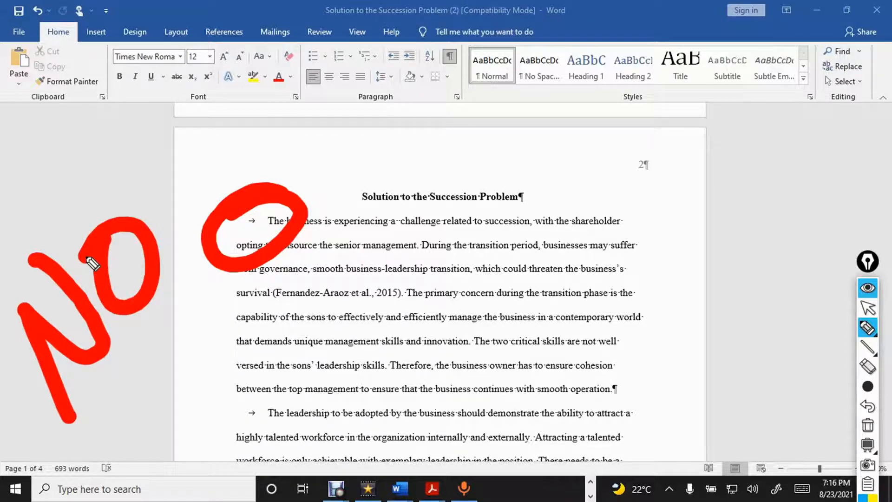
{"action": "mouse_move", "coordinate": [201, 289]}
{"action": "left_mouse_down"}
{"action": "mouse_move", "coordinate": [61, 467]}
{"action": "mouse_move", "coordinate": [100, 421]}
{"action": "left_mouse_up"}
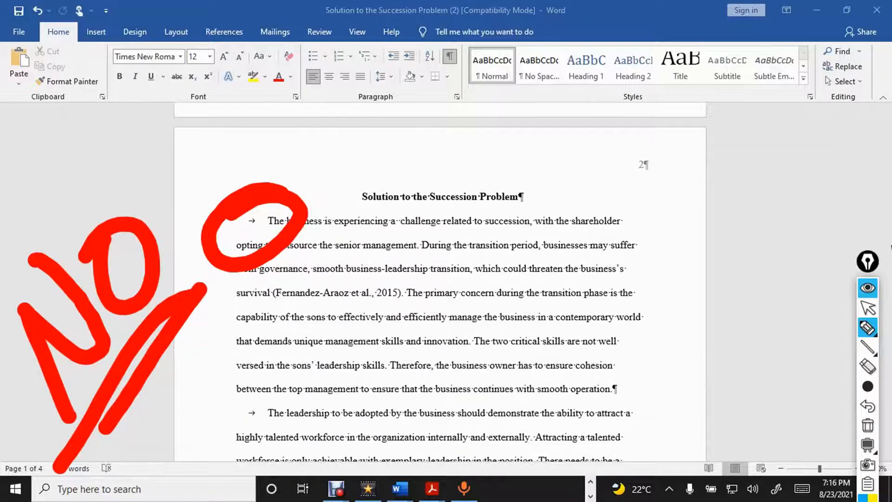
{"action": "left_click", "coordinate": [867, 289]}
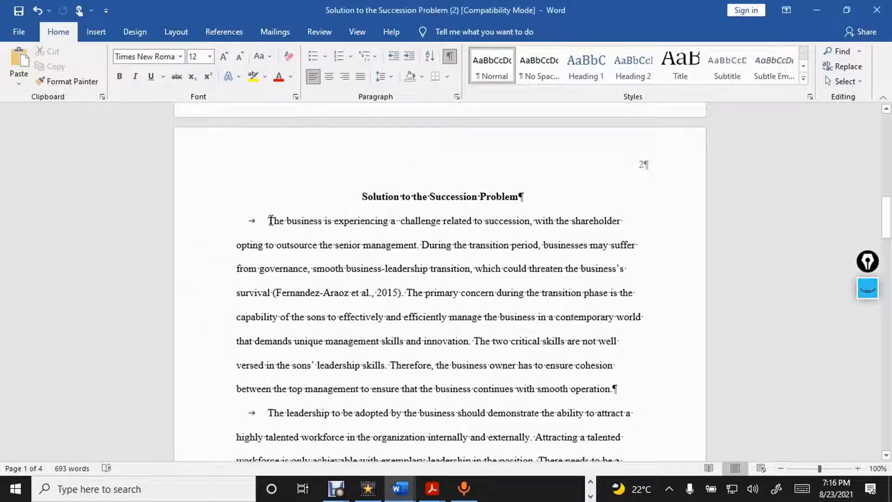
Check the indentation and spacing settings of the first body paragraph on page 2.
{"action": "left_click_drag", "start_coordinate": [268, 221], "coordinate": [466, 359]}
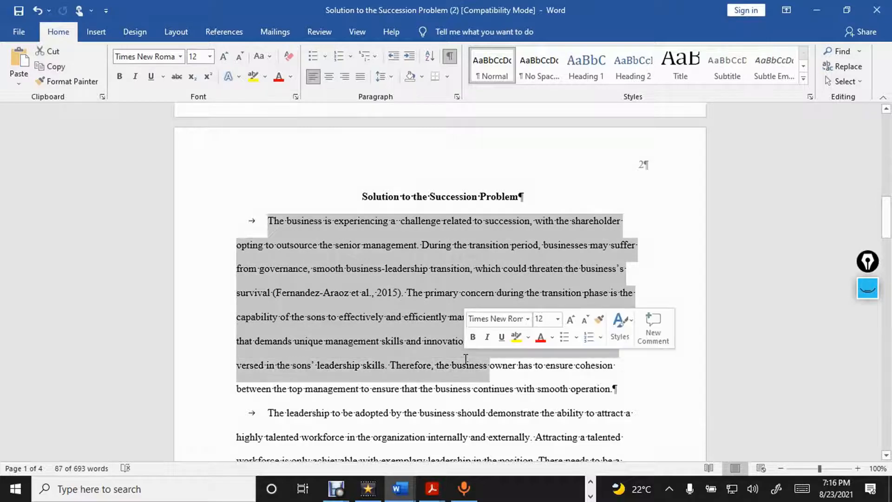
{"action": "left_click", "coordinate": [458, 97]}
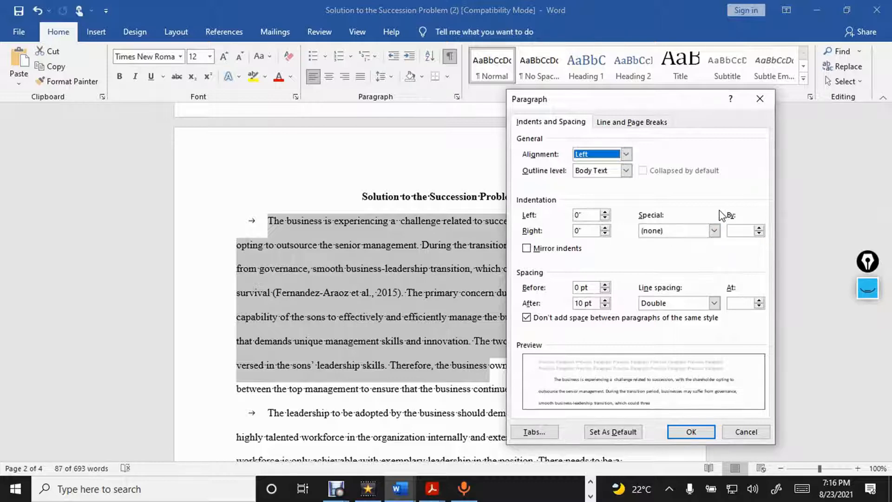
{"action": "left_click", "coordinate": [759, 99]}
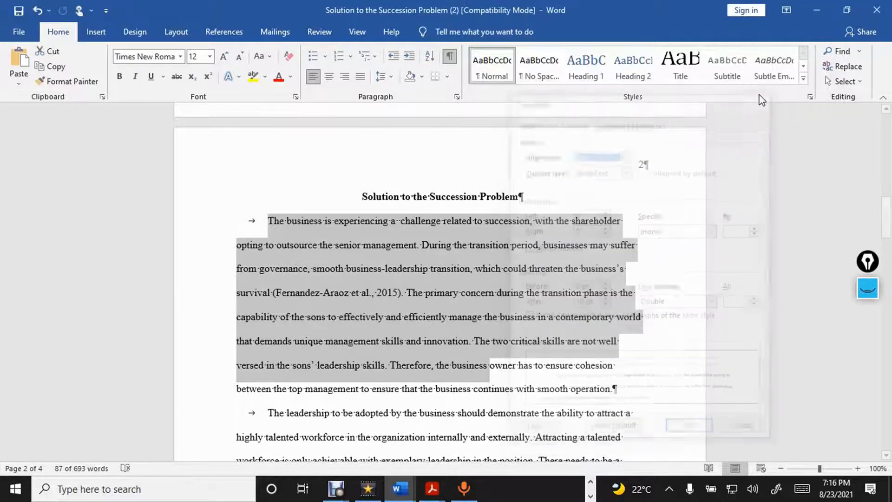
Replace the tab at the start of the first body paragraph with a 0.5" first-line indent, and save the document.
{"action": "left_click", "coordinate": [267, 221]}
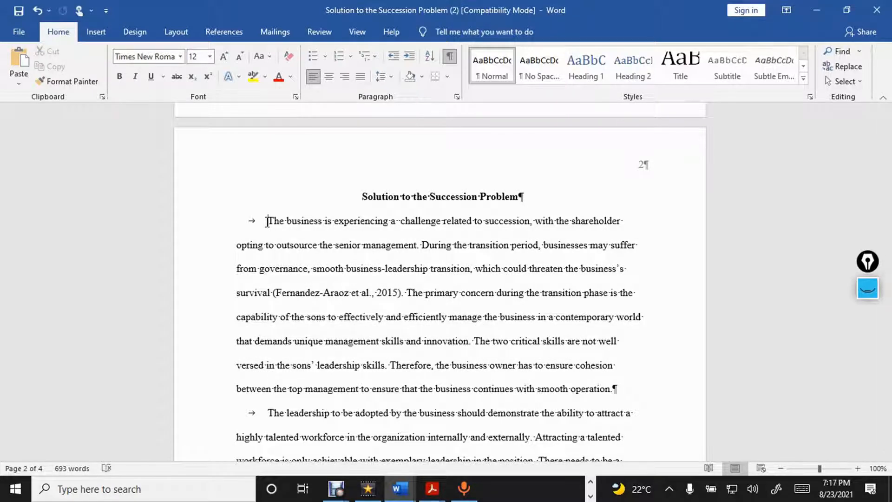
{"action": "key", "text": "BackSpace"}
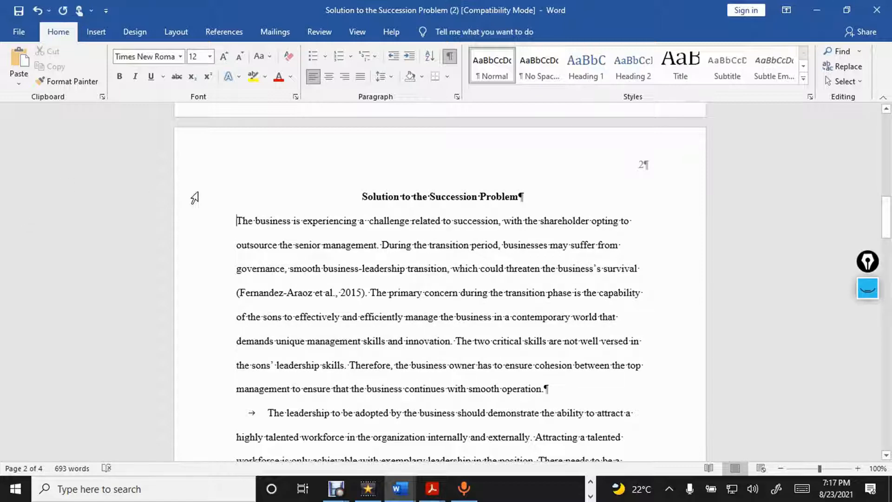
{"action": "left_click_drag", "start_coordinate": [237, 220], "coordinate": [404, 318]}
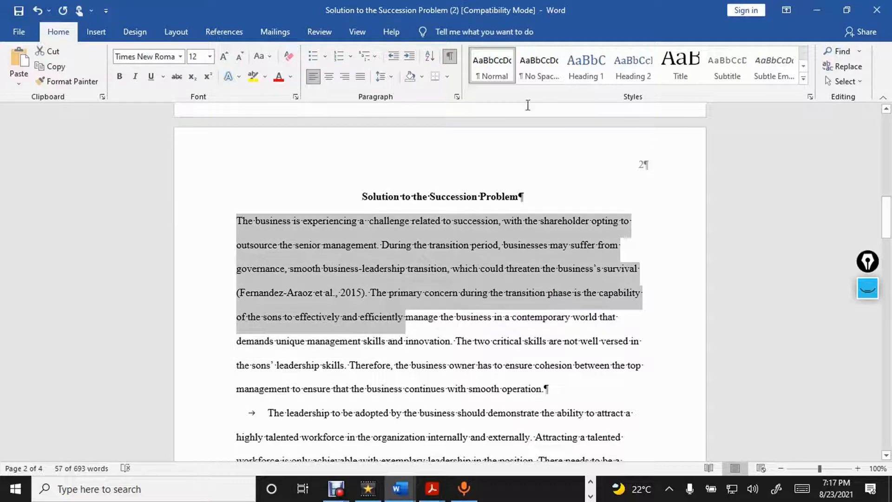
{"action": "left_click", "coordinate": [457, 98]}
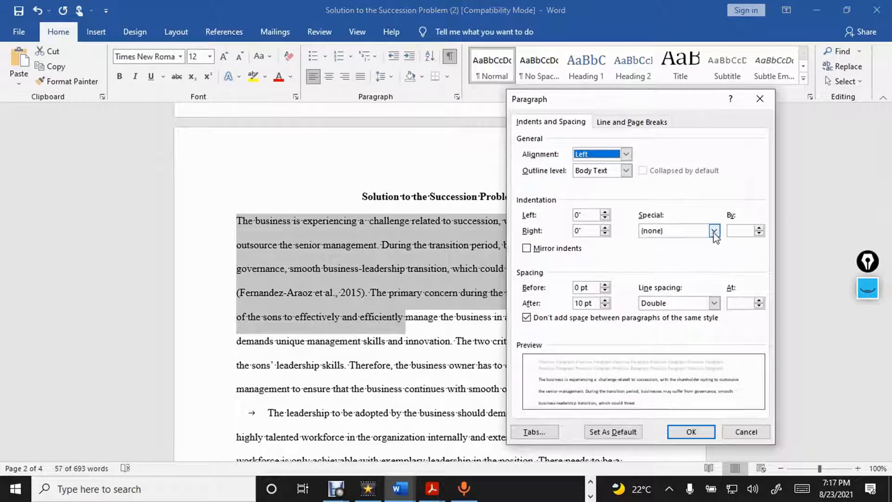
{"action": "left_click", "coordinate": [715, 231]}
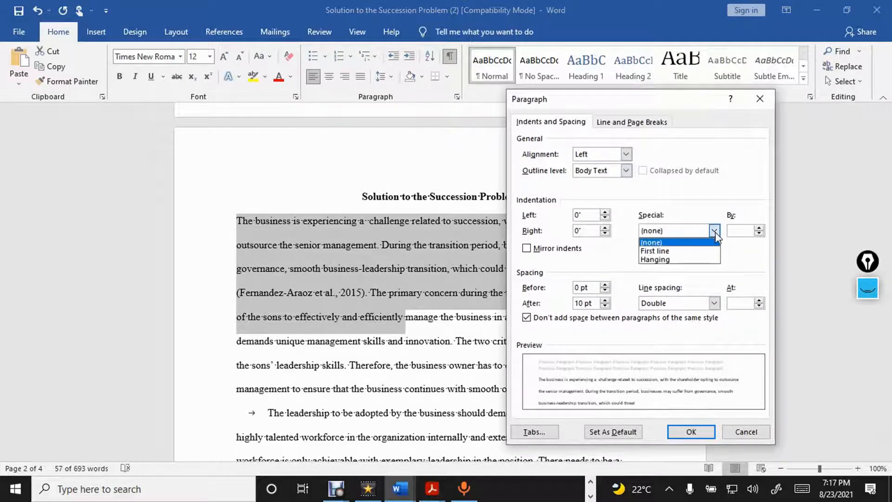
{"action": "left_click", "coordinate": [688, 251]}
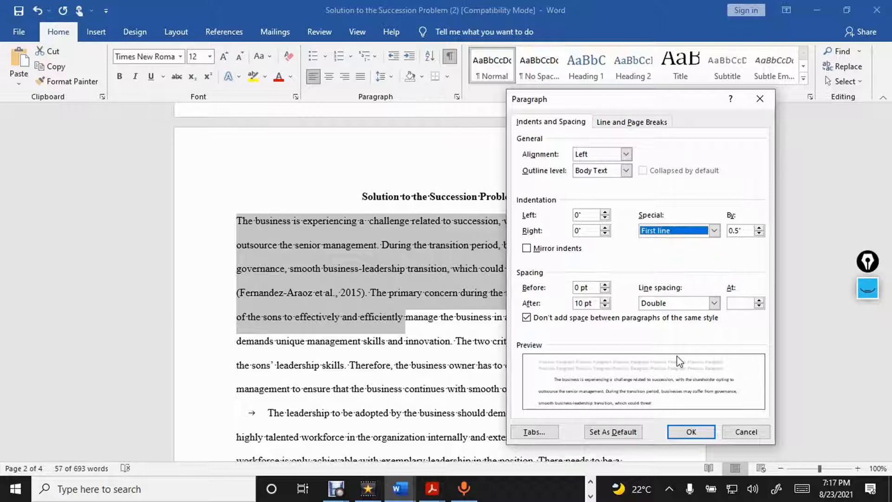
{"action": "left_click", "coordinate": [690, 433]}
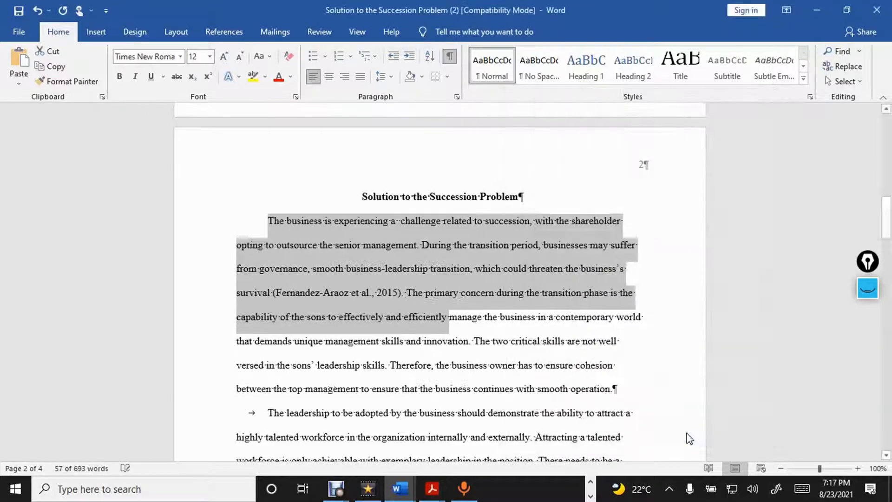
{"action": "left_click", "coordinate": [537, 356]}
{"action": "key", "text": "ctrl+s"}
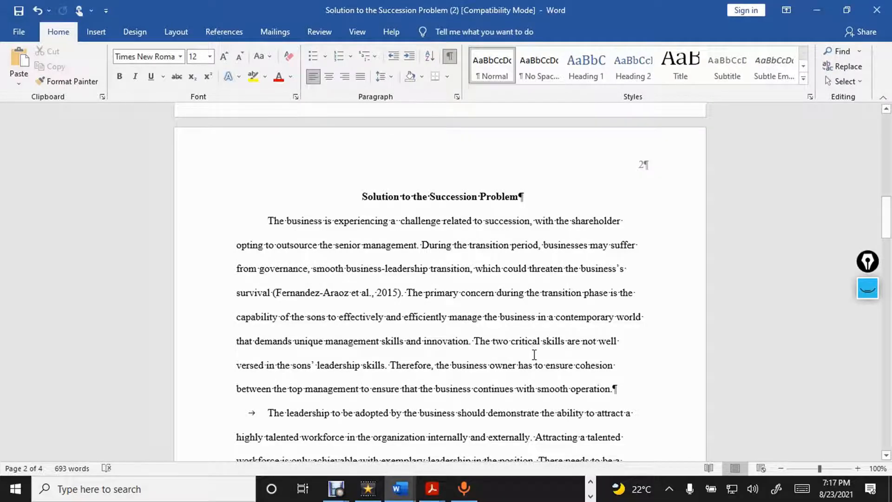
Show the red screen annotations over the first body paragraph and hide them again.
{"action": "left_click", "coordinate": [868, 288]}
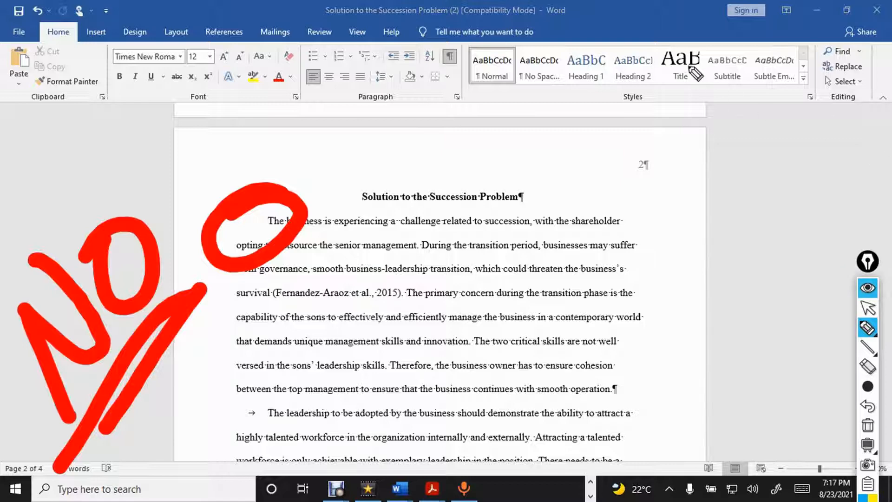
{"action": "left_click", "coordinate": [868, 288]}
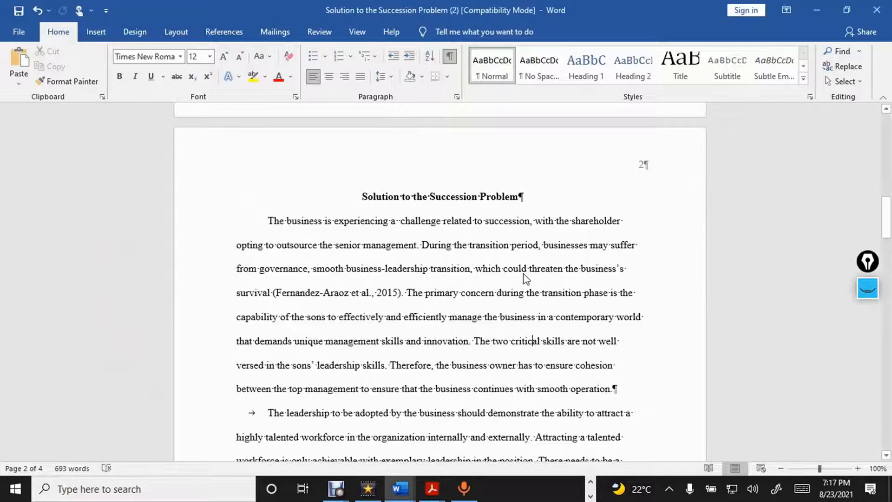
Delete the tabs at the start of the second and third body paragraphs, "The leadership to be adopted" and "Wrangles and conflicts".
{"action": "scroll", "coordinate": [525, 279], "scroll_direction": "down", "scroll_amount": 1}
{"action": "scroll", "coordinate": [525, 278], "scroll_direction": "down", "scroll_amount": 6}
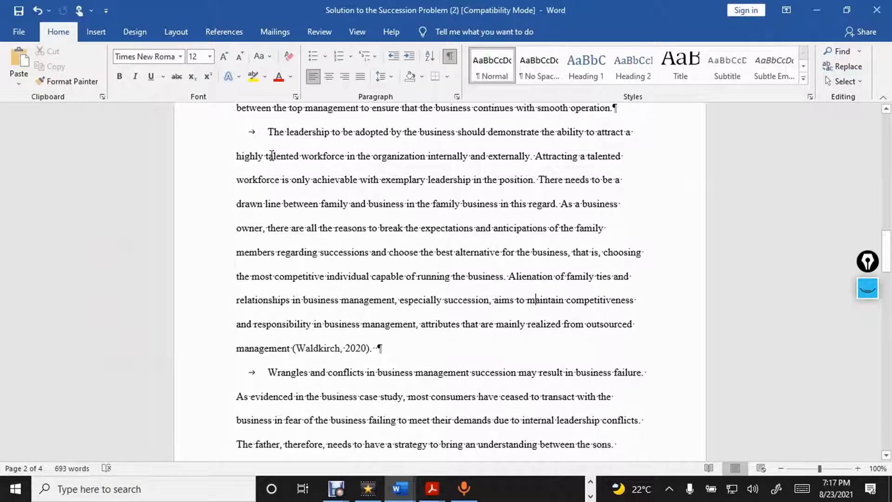
{"action": "left_click", "coordinate": [267, 133]}
{"action": "key", "text": "BackSpace"}
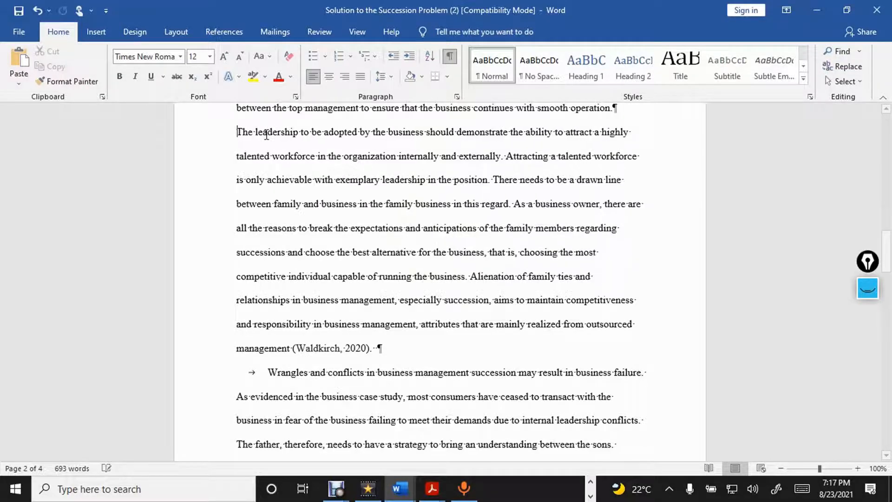
{"action": "left_click", "coordinate": [267, 381]}
{"action": "key", "text": "BackSpace"}
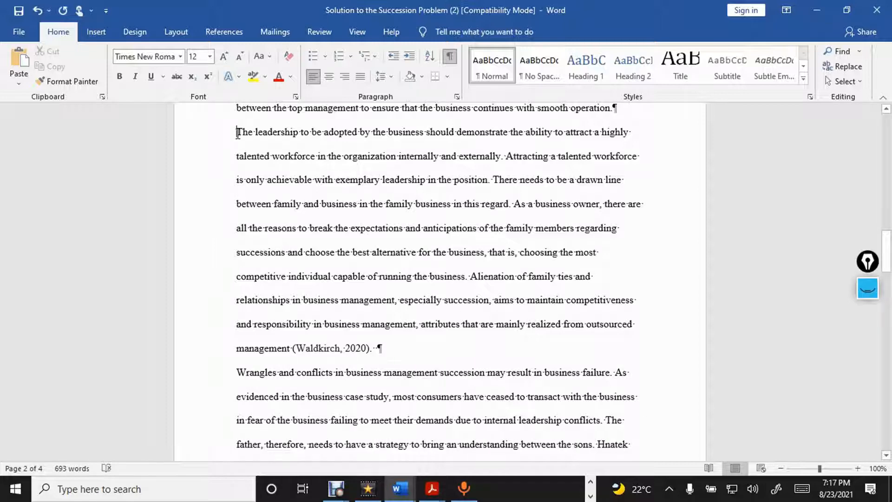
Apply a 0.5" first-line indent to the second and third body paragraphs together, and save the document.
{"action": "left_click_drag", "start_coordinate": [238, 134], "coordinate": [398, 429]}
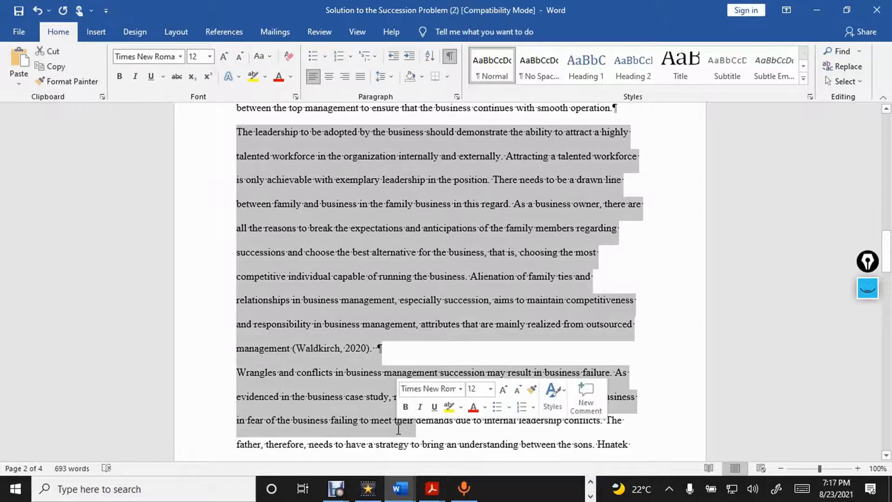
{"action": "left_click", "coordinate": [457, 99]}
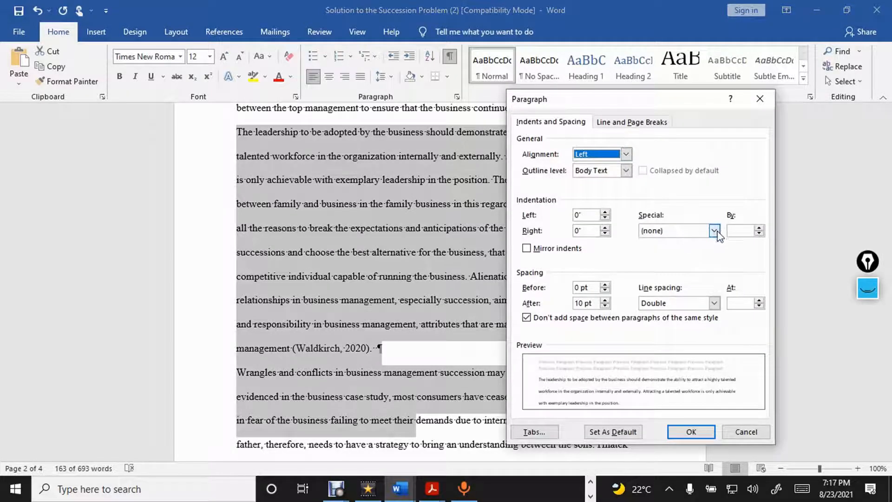
{"action": "left_click", "coordinate": [716, 231]}
{"action": "left_click", "coordinate": [706, 251]}
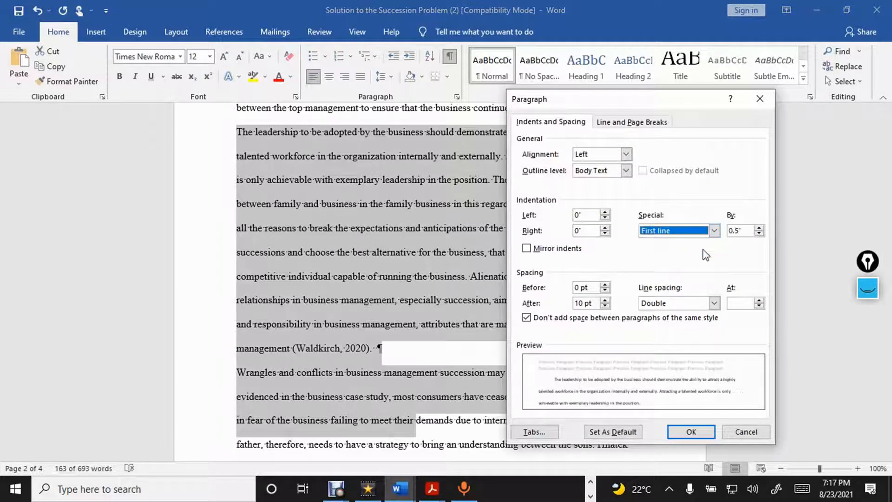
{"action": "left_click", "coordinate": [691, 432]}
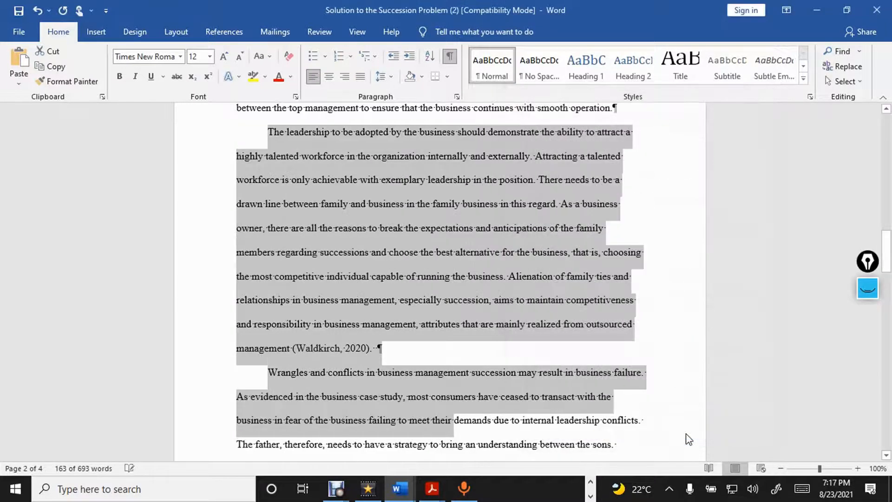
{"action": "left_click", "coordinate": [541, 336]}
{"action": "key", "text": "ctrl+s"}
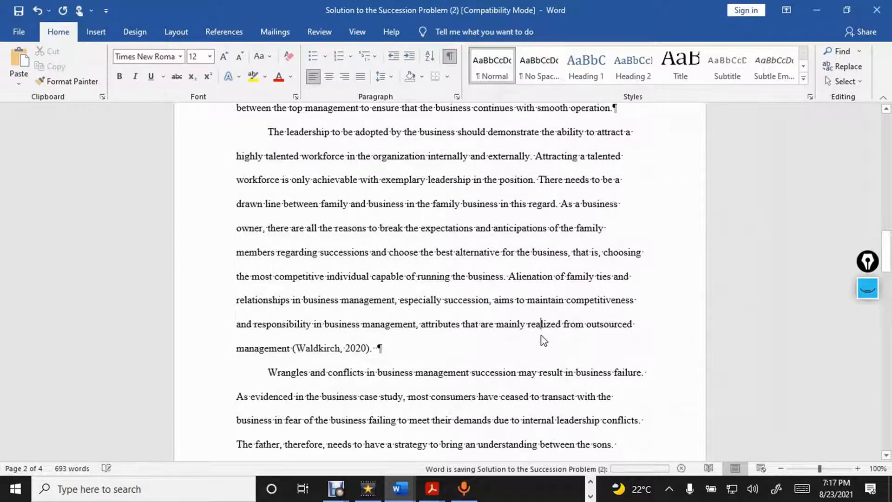
Replace the tab before the "Harmonization of the shareholders" paragraph on page 3 with a 0.5" first-line indent.
{"action": "scroll", "coordinate": [544, 341], "scroll_direction": "down", "scroll_amount": 8}
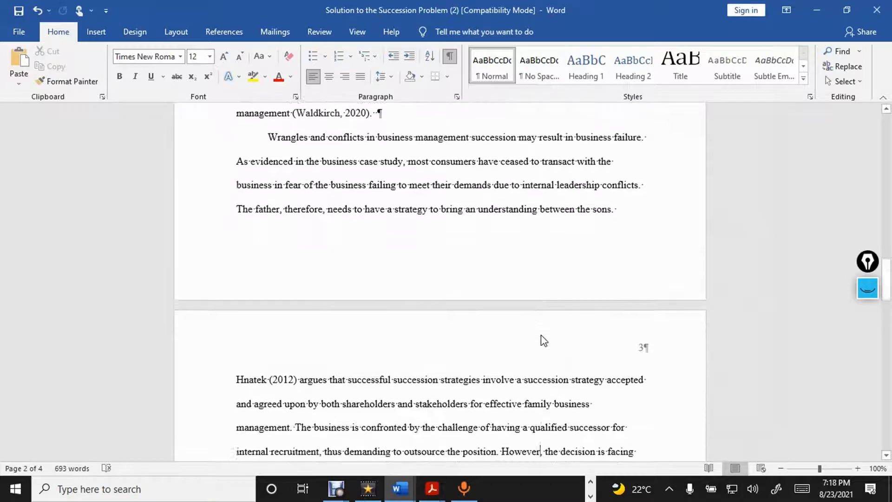
{"action": "scroll", "coordinate": [542, 340], "scroll_direction": "down", "scroll_amount": 4}
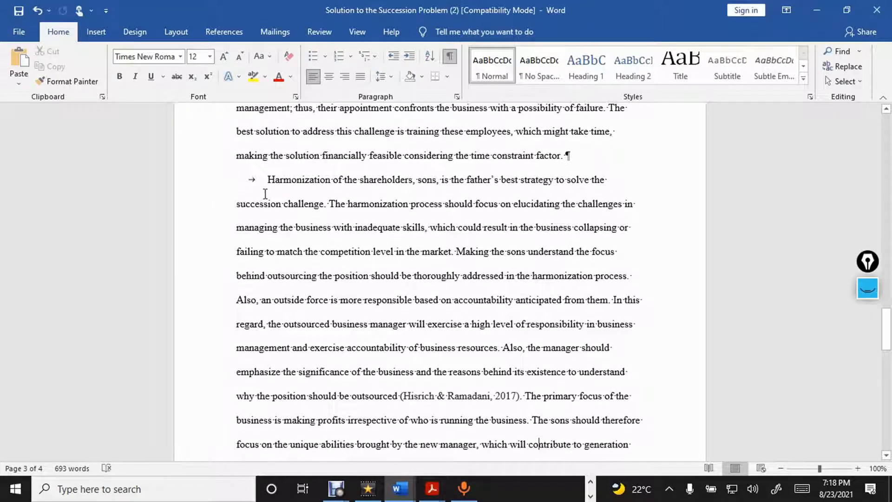
{"action": "key", "text": "BackSpace"}
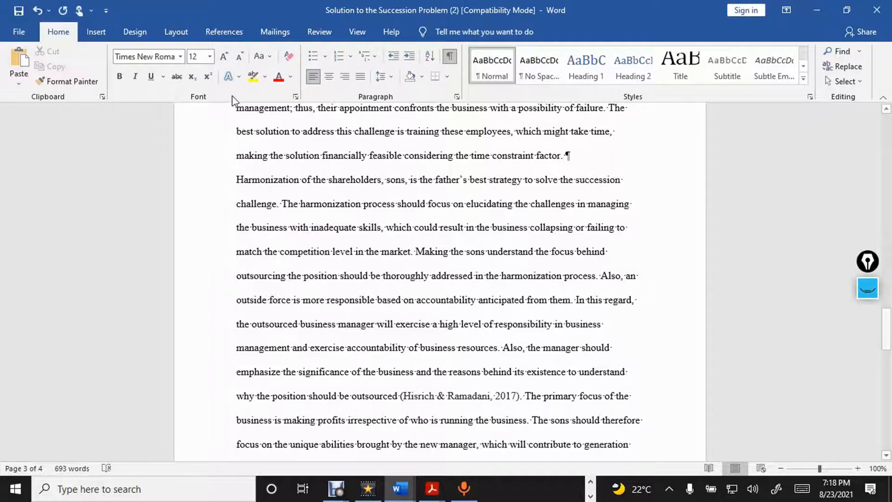
{"action": "left_click_drag", "start_coordinate": [236, 181], "coordinate": [416, 302]}
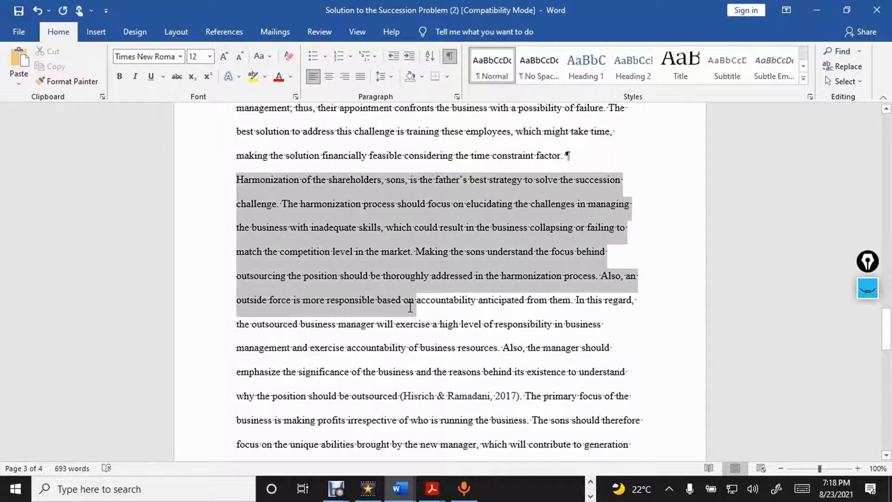
{"action": "left_click", "coordinate": [457, 96]}
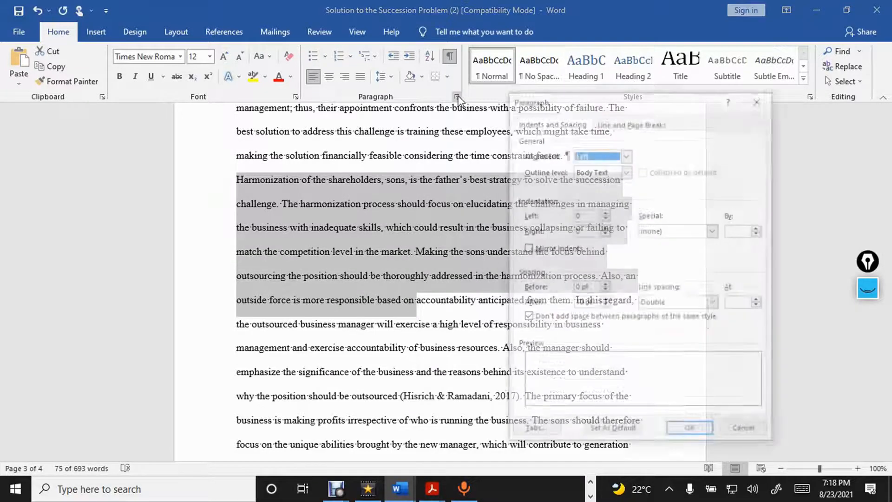
{"action": "left_click", "coordinate": [715, 231]}
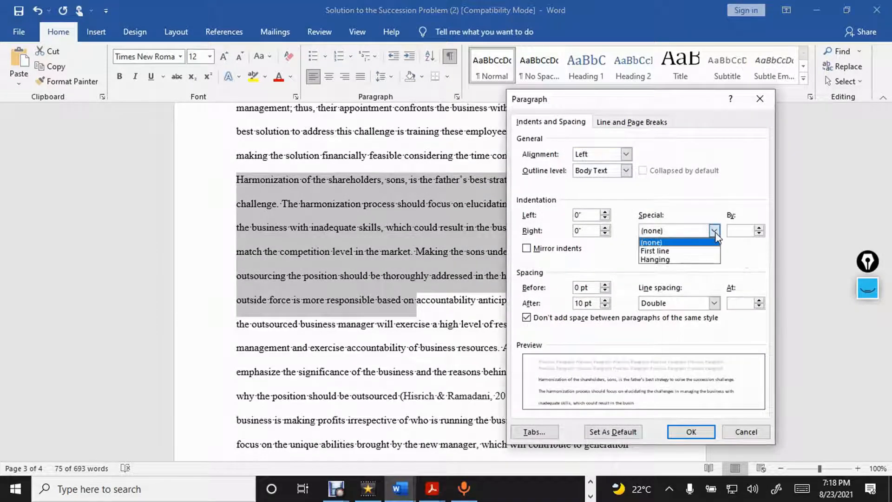
{"action": "left_click", "coordinate": [706, 251]}
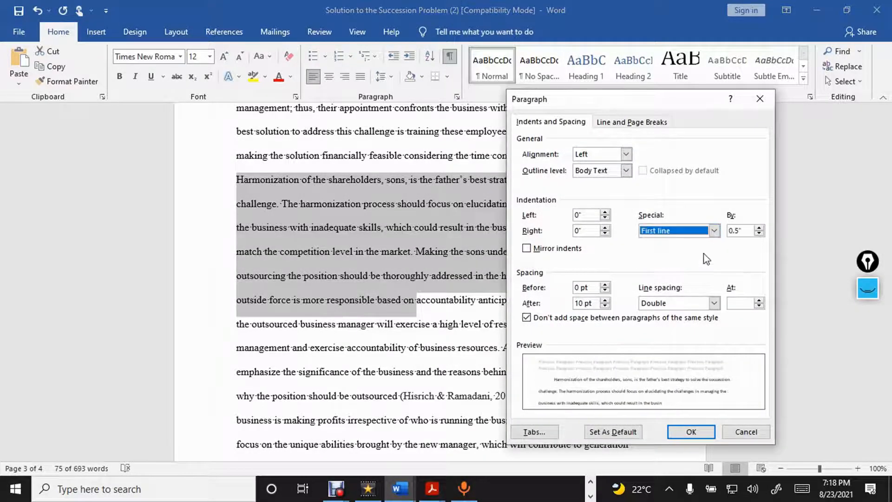
{"action": "left_click", "coordinate": [692, 431]}
{"action": "left_click", "coordinate": [470, 336]}
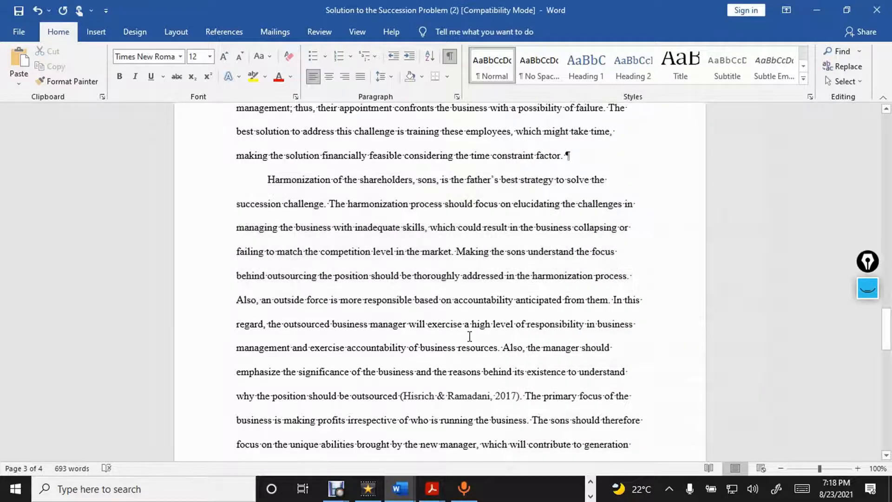
Check the indentation and spacing settings of the "Harmonization of the shareholders" paragraph without changing them.
{"action": "scroll", "coordinate": [470, 336], "scroll_direction": "down", "scroll_amount": 1}
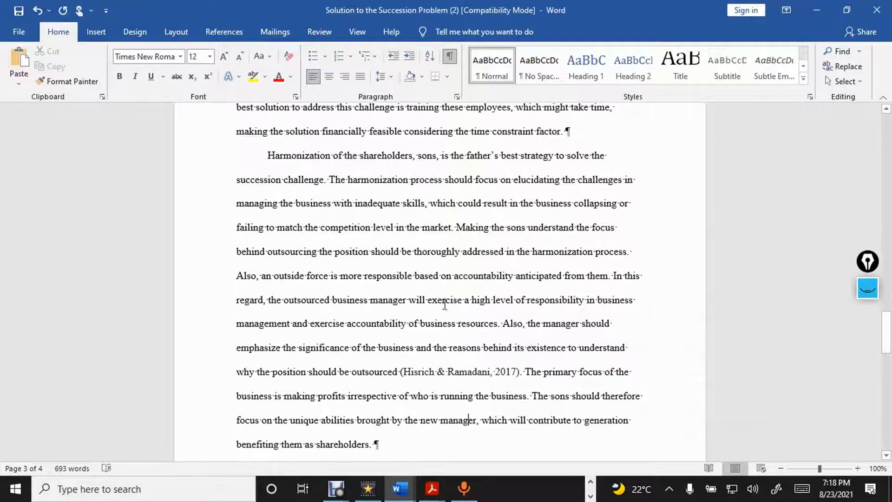
{"action": "left_click_drag", "start_coordinate": [267, 155], "coordinate": [367, 235]}
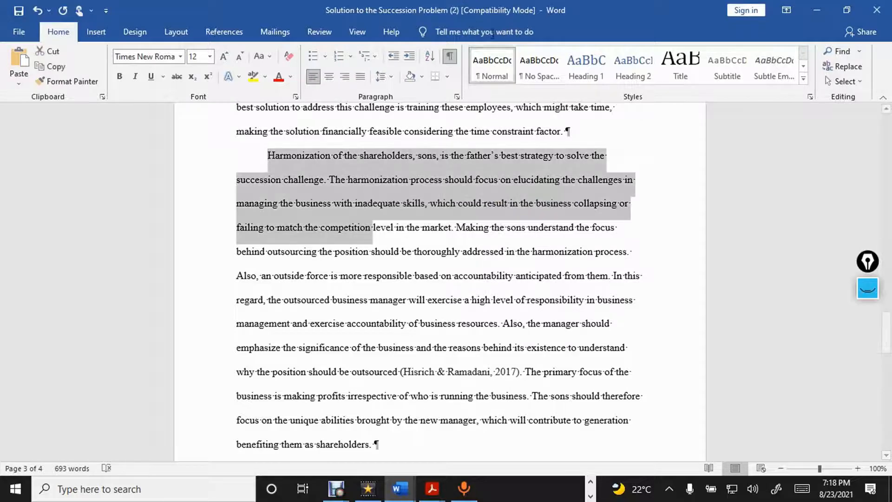
{"action": "left_click", "coordinate": [456, 97]}
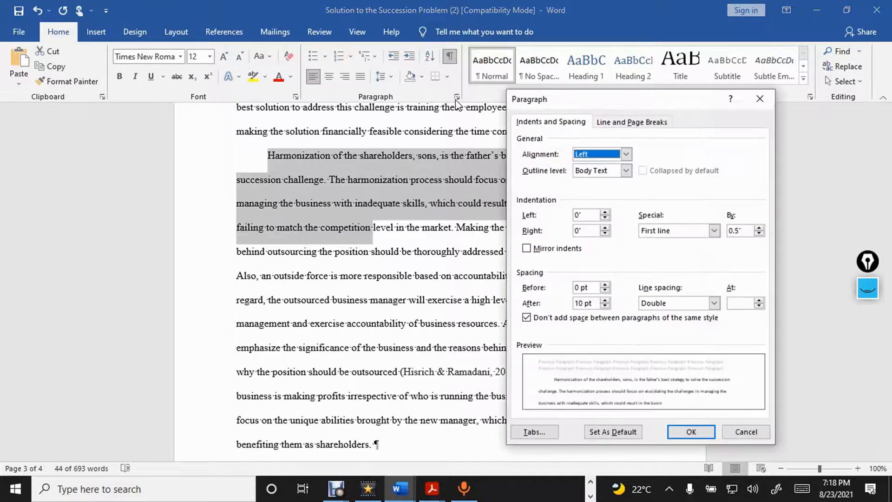
{"action": "left_click", "coordinate": [761, 99]}
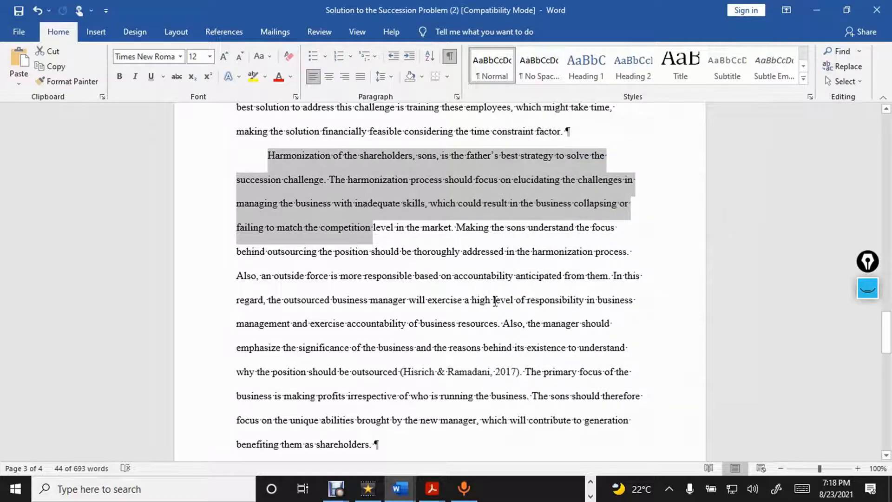
{"action": "left_click", "coordinate": [495, 301]}
Remove the tab and the indent from the empty paragraph at the end of page 3, keeping References on its own page.
{"action": "scroll", "coordinate": [495, 300], "scroll_direction": "down", "scroll_amount": 8}
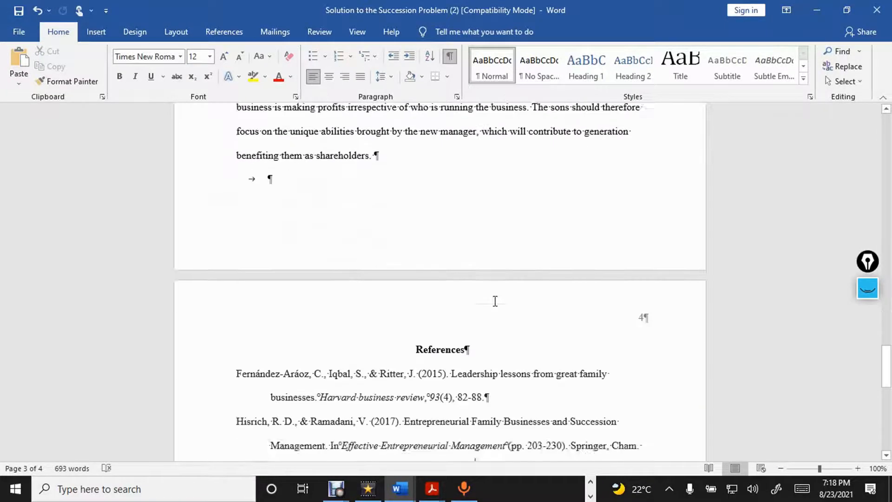
{"action": "scroll", "coordinate": [495, 301], "scroll_direction": "up", "scroll_amount": 6}
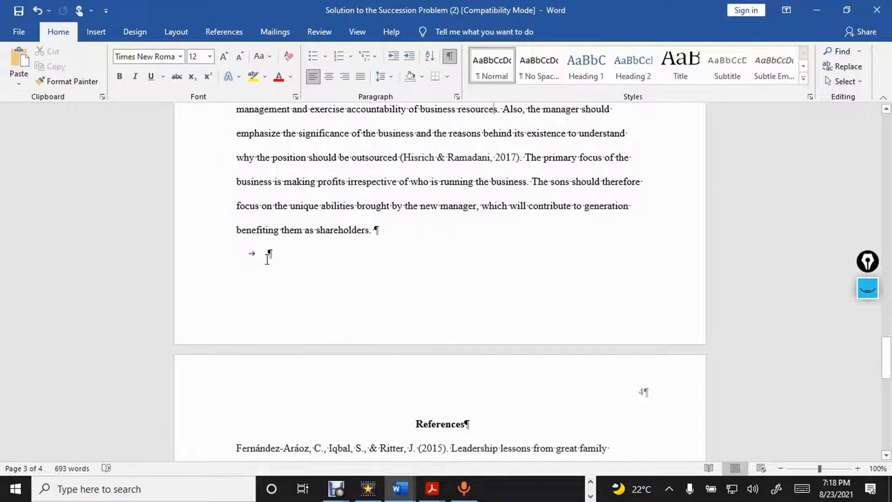
{"action": "left_click_drag", "start_coordinate": [271, 259], "coordinate": [226, 261]}
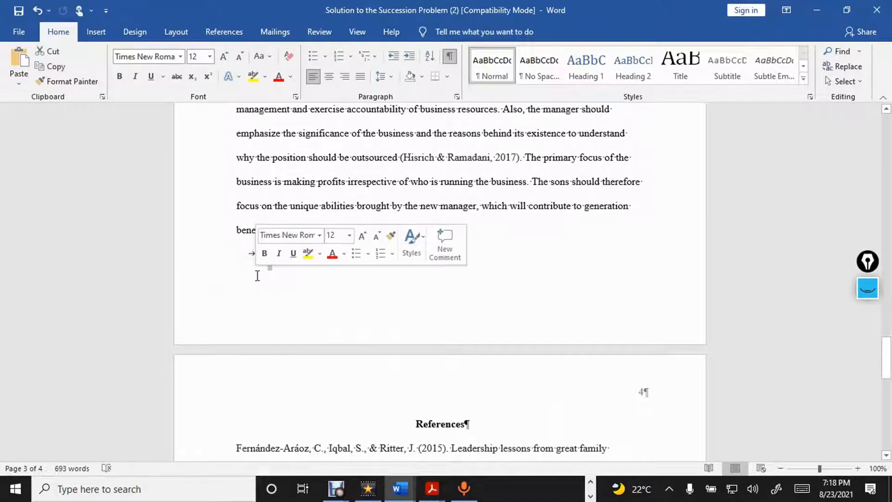
{"action": "left_click", "coordinate": [264, 254]}
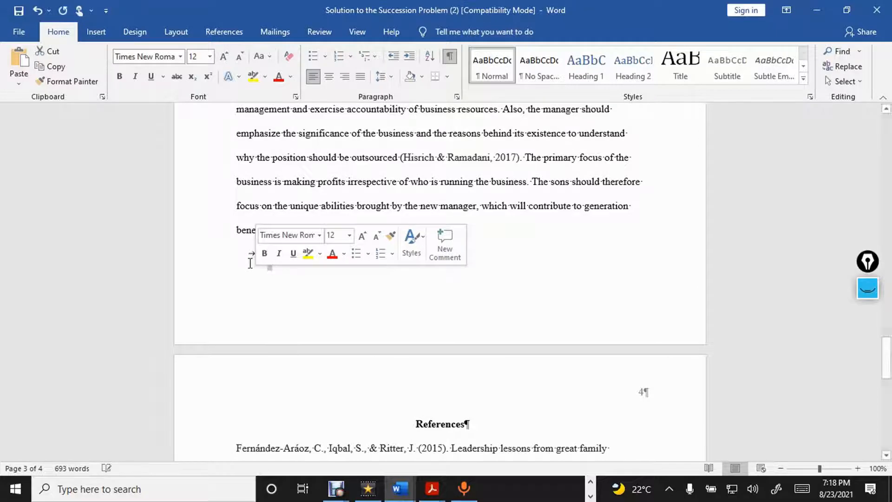
{"action": "left_click", "coordinate": [267, 258]}
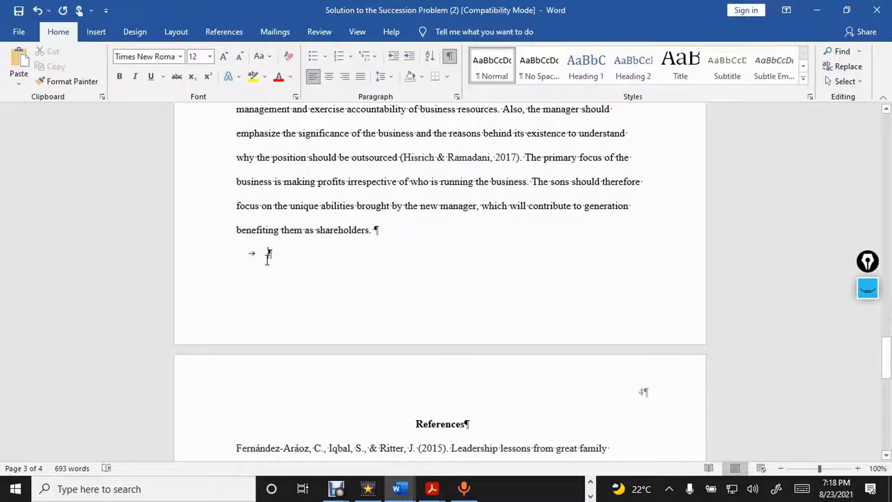
{"action": "key", "text": "BackSpace"}
{"action": "key", "text": "BackSpace"}
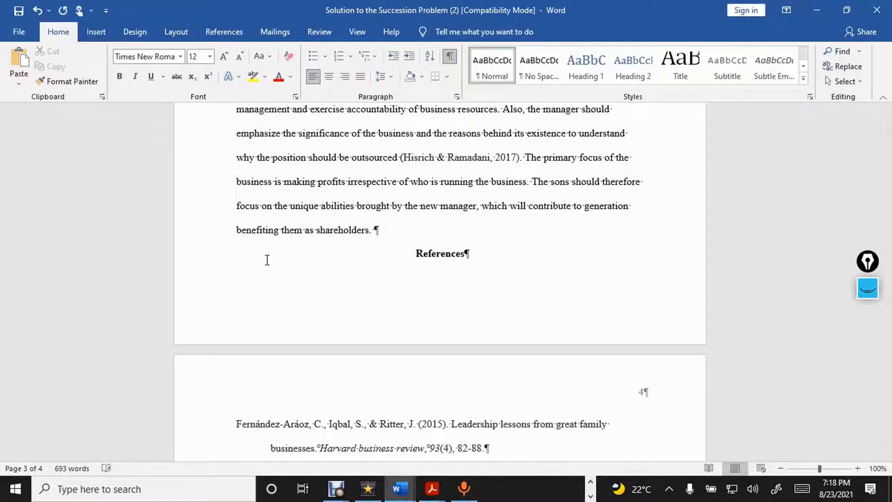
{"action": "key", "text": "ctrl+z"}
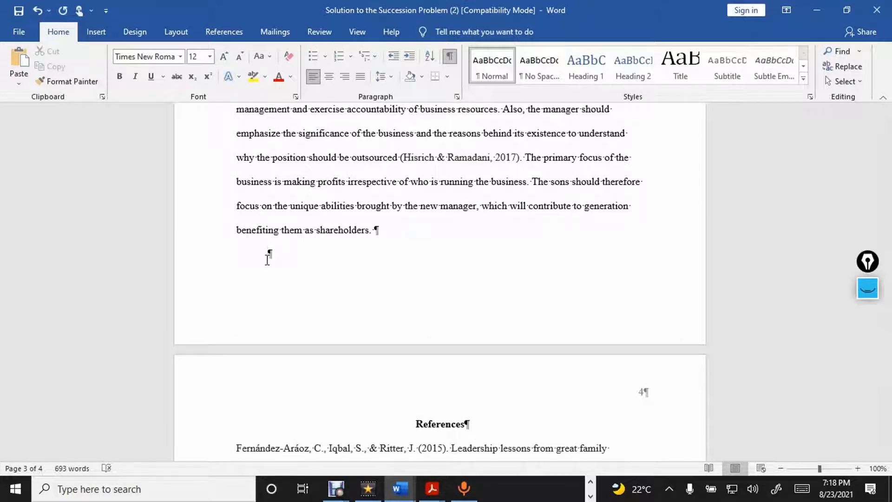
{"action": "key", "text": "BackSpace"}
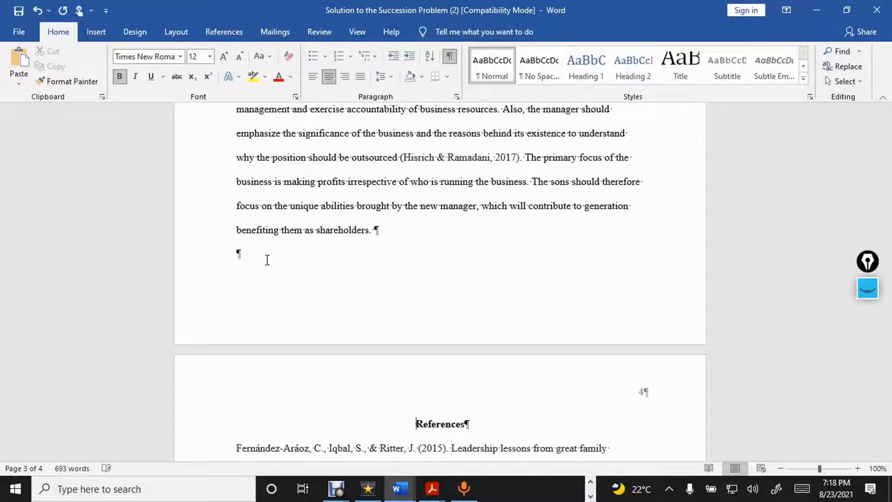
Examine the formatting of the entries on the References page, starting with the first reference.
{"action": "scroll", "coordinate": [267, 259], "scroll_direction": "down", "scroll_amount": 2}
{"action": "key", "text": "Down"}
{"action": "key", "text": "Down"}
{"action": "key", "text": "Down"}
{"action": "key", "text": "Down"}
{"action": "key", "text": "Down"}
{"action": "key", "text": "Down"}
{"action": "key", "text": "Down"}
{"action": "key", "text": "Down"}
{"action": "key", "text": "Down"}
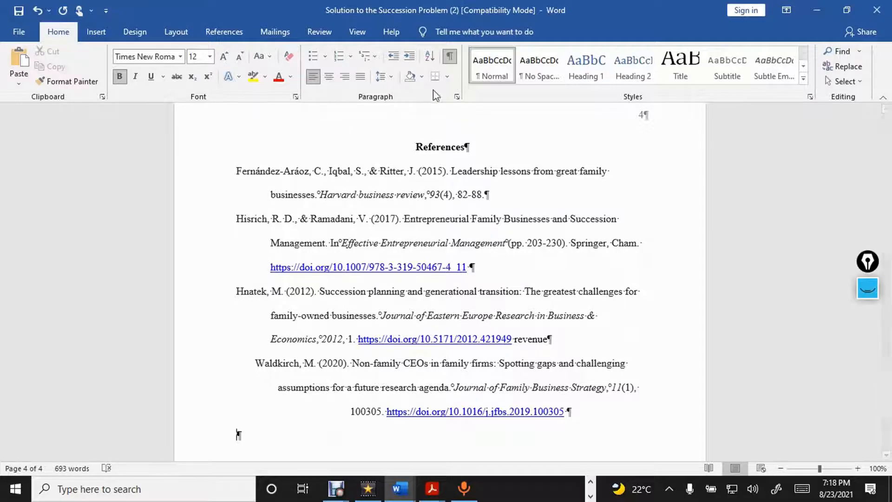
{"action": "left_click_drag", "start_coordinate": [234, 171], "coordinate": [431, 170]}
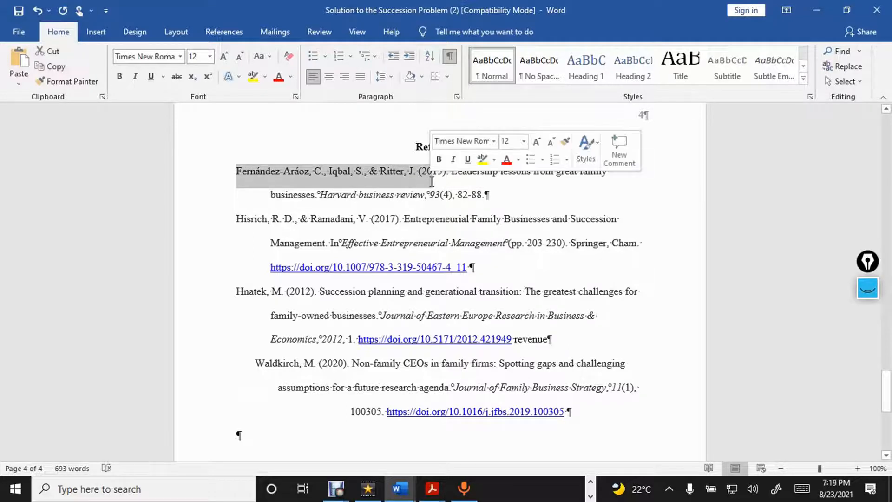
{"action": "left_click", "coordinate": [603, 199]}
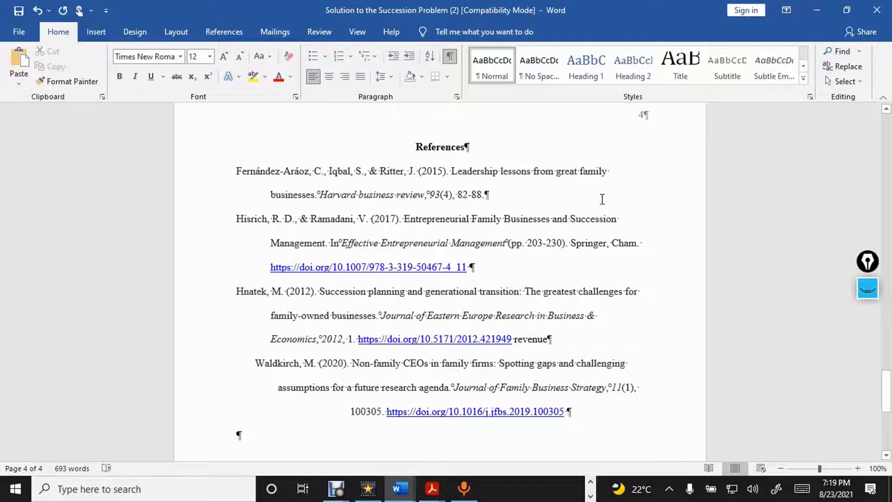
{"action": "scroll", "coordinate": [602, 199], "scroll_direction": "up", "scroll_amount": 1}
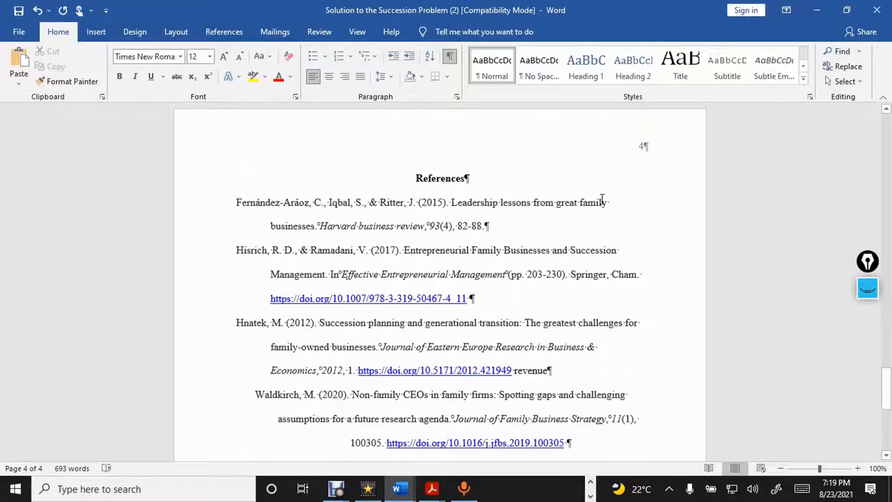
Clear the old screen annotations, mark the italic source titles of the four references with red pen strokes, and hide the annotations.
{"action": "left_click", "coordinate": [867, 289]}
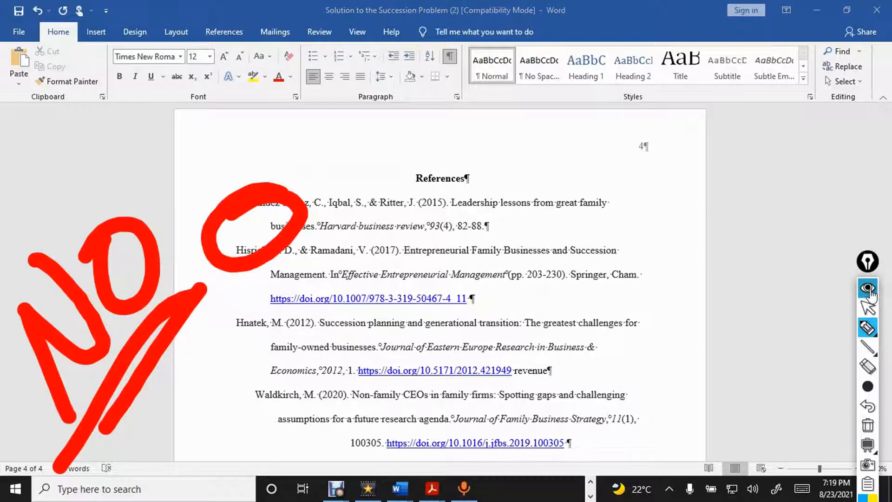
{"action": "left_click", "coordinate": [868, 425]}
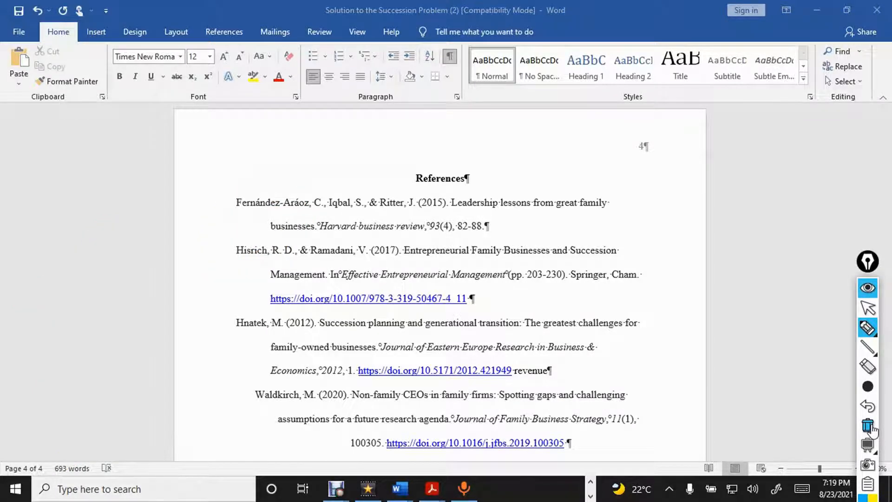
{"action": "left_click_drag", "start_coordinate": [321, 234], "coordinate": [437, 240]}
{"action": "left_click_drag", "start_coordinate": [407, 287], "coordinate": [437, 287]}
{"action": "left_click", "coordinate": [466, 289]}
{"action": "left_click", "coordinate": [495, 291]}
{"action": "left_click", "coordinate": [531, 294]}
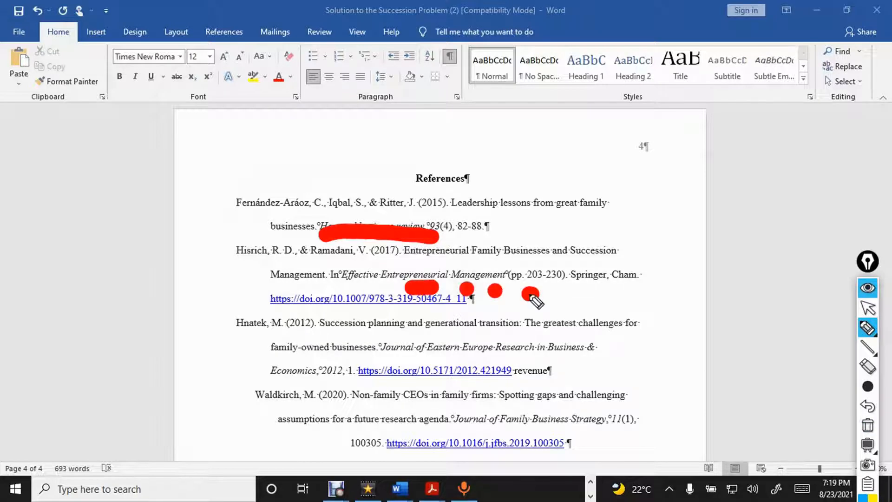
{"action": "left_click_drag", "start_coordinate": [405, 357], "coordinate": [501, 358]}
{"action": "left_click_drag", "start_coordinate": [522, 359], "coordinate": [551, 360]}
{"action": "left_click_drag", "start_coordinate": [461, 427], "coordinate": [612, 426]}
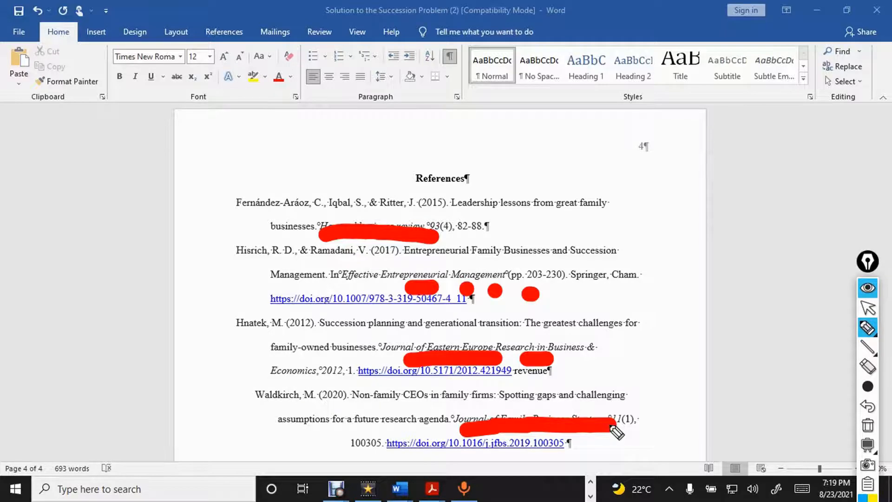
{"action": "left_click", "coordinate": [867, 289]}
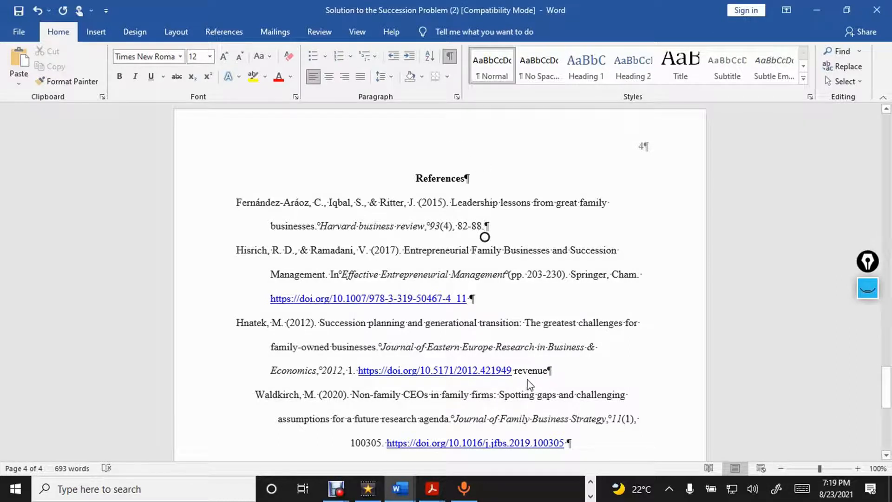
Examine the word "revenue" after the third reference's link and the indentation of the last reference.
{"action": "left_click_drag", "start_coordinate": [514, 372], "coordinate": [549, 372]}
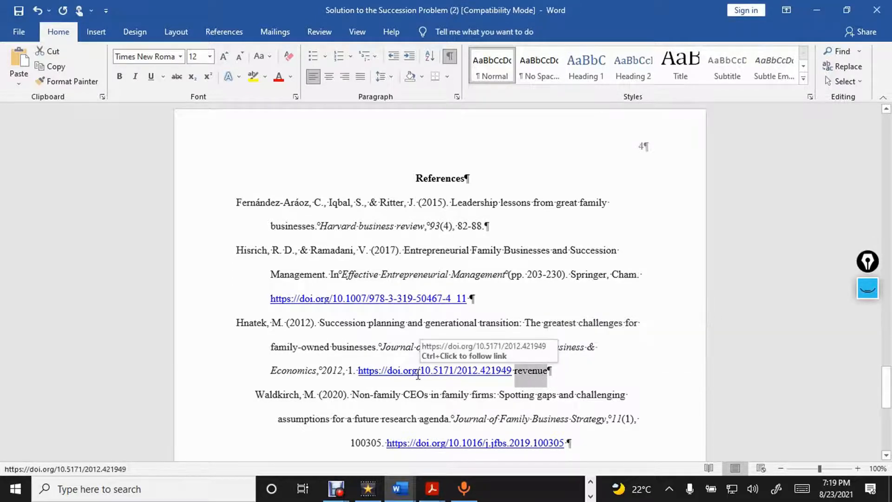
{"action": "left_click", "coordinate": [582, 358]}
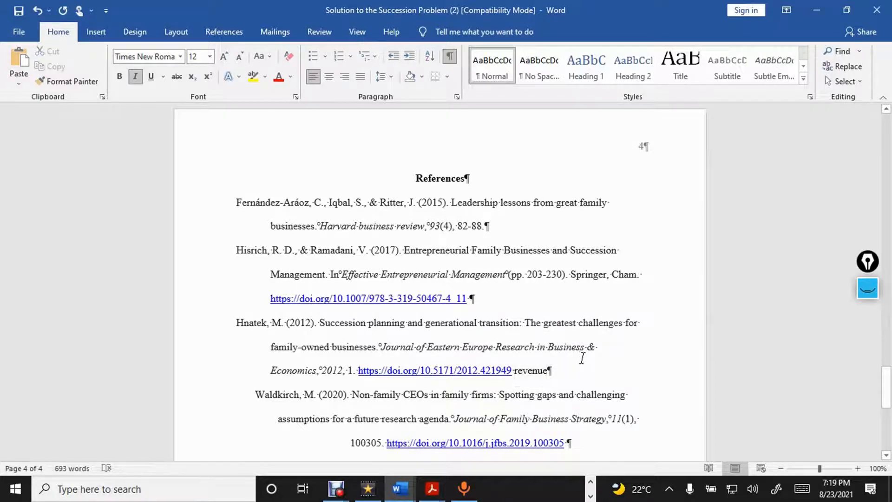
{"action": "key", "text": "Down"}
{"action": "key", "text": "Down"}
{"action": "key", "text": "Down"}
{"action": "key", "text": "Down"}
{"action": "key", "text": "Down"}
{"action": "key", "text": "Up"}
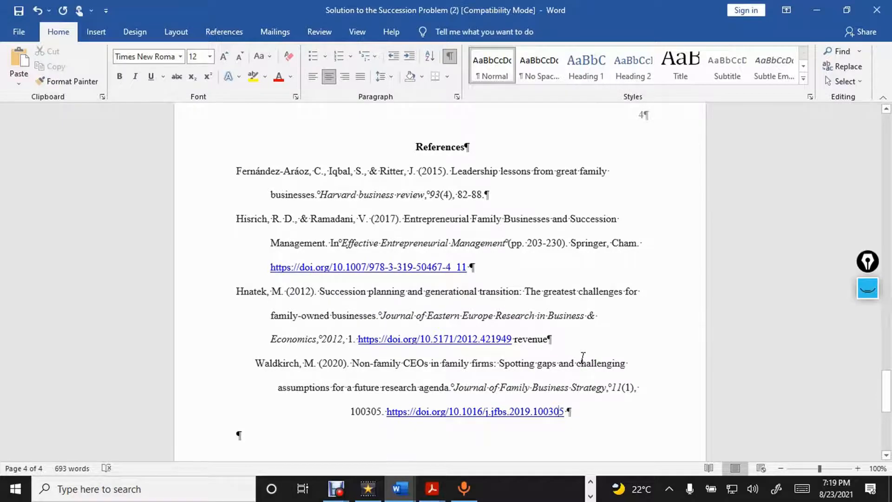
Review the paper backwards from the References page to the top of the title page.
{"action": "key", "text": "Up"}
{"action": "key", "text": "Up"}
{"action": "key", "text": "Up"}
{"action": "key", "text": "Up"}
{"action": "key", "text": "Up"}
{"action": "key", "text": "Up"}
{"action": "key", "text": "Up"}
{"action": "key", "text": "Up"}
{"action": "key", "text": "Up"}
{"action": "key", "text": "Up"}
{"action": "key", "text": "Up"}
{"action": "key", "text": "Up"}
{"action": "key", "text": "Up"}
{"action": "key", "text": "Up"}
{"action": "key", "text": "Up"}
{"action": "key", "text": "Up"}
{"action": "key", "text": "Up"}
{"action": "key", "text": "Up"}
{"action": "key", "text": "Up"}
{"action": "key", "text": "Up"}
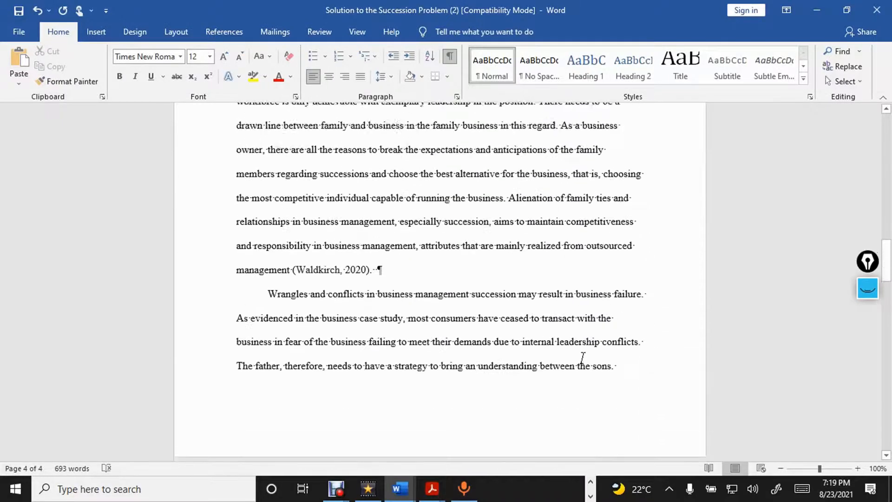
{"action": "key", "text": "Up"}
{"action": "key", "text": "Up"}
{"action": "key", "text": "Up"}
{"action": "key", "text": "Up"}
{"action": "key", "text": "Up"}
{"action": "key", "text": "Up"}
{"action": "key", "text": "Up"}
{"action": "key", "text": "Up"}
{"action": "key", "text": "Up"}
{"action": "key", "text": "Up"}
{"action": "key", "text": "Up"}
{"action": "key", "text": "Up"}
{"action": "key", "text": "Up"}
{"action": "key", "text": "Up"}
{"action": "key", "text": "Up"}
{"action": "key", "text": "Up"}
{"action": "key", "text": "Up"}
{"action": "key", "text": "Up"}
{"action": "key", "text": "Up"}
{"action": "key", "text": "Up"}
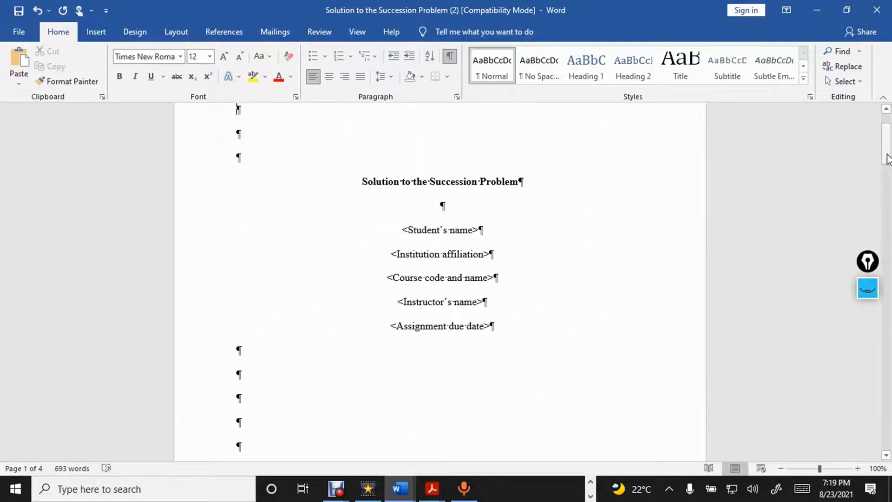
{"action": "left_click_drag", "start_coordinate": [887, 155], "coordinate": [888, 110]}
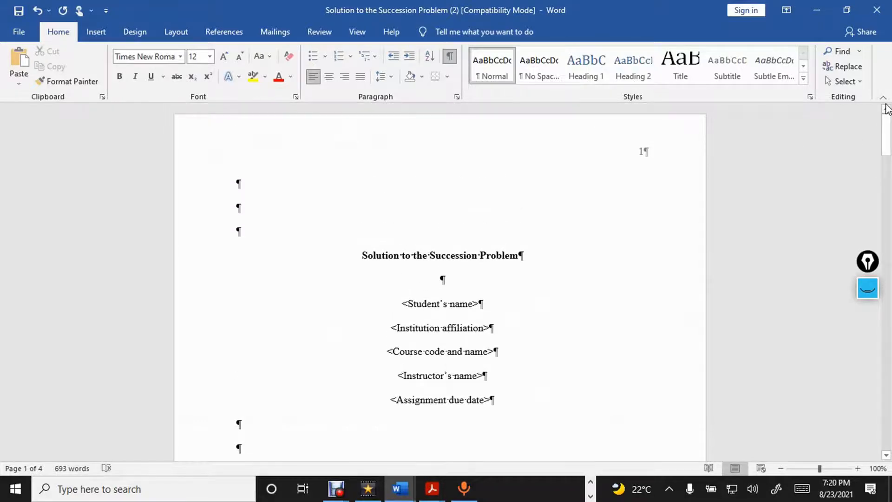
Scan all pages from the title page through the References and return to the title page.
{"action": "scroll", "coordinate": [888, 109], "scroll_direction": "down", "scroll_amount": 10}
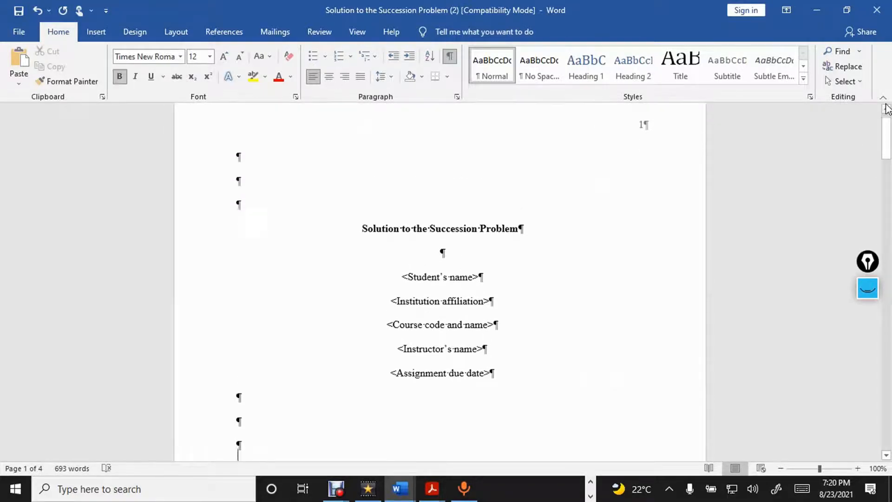
{"action": "scroll", "coordinate": [887, 110], "scroll_direction": "down", "scroll_amount": 8}
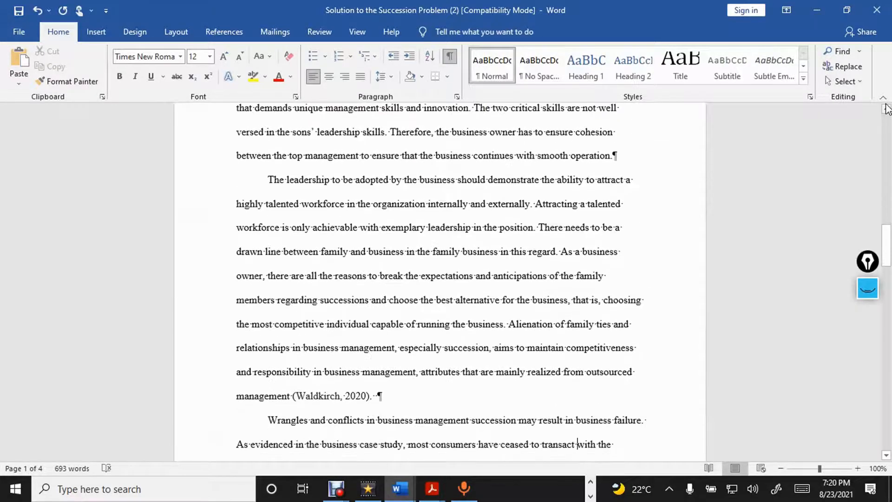
{"action": "scroll", "coordinate": [888, 109], "scroll_direction": "down", "scroll_amount": 10}
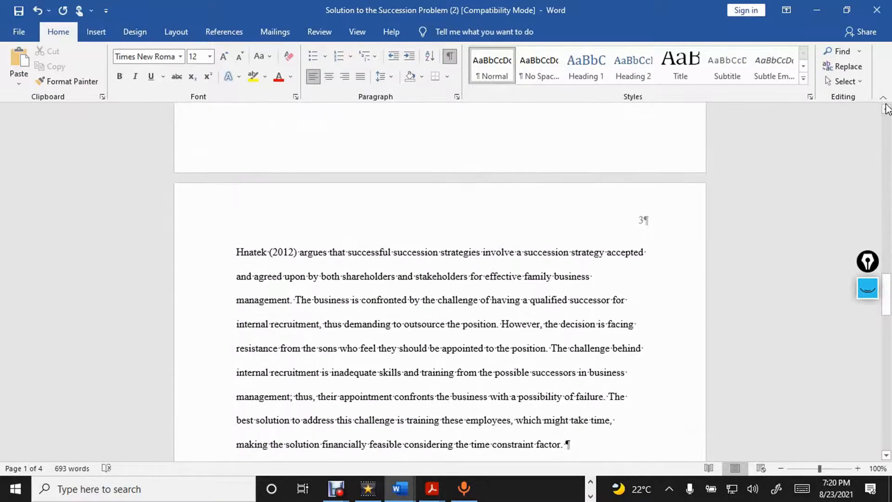
{"action": "scroll", "coordinate": [887, 109], "scroll_direction": "down", "scroll_amount": 3}
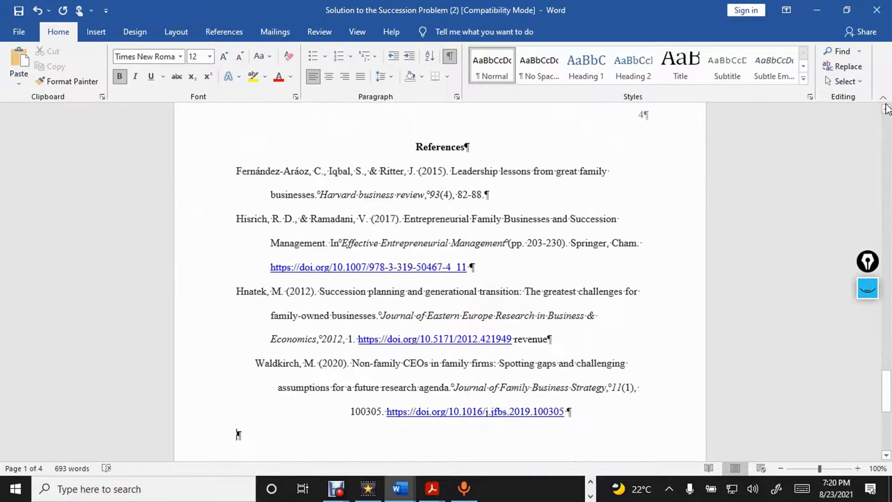
{"action": "scroll", "coordinate": [887, 109], "scroll_direction": "up", "scroll_amount": 8}
{"action": "scroll", "coordinate": [887, 109], "scroll_direction": "up", "scroll_amount": 15}
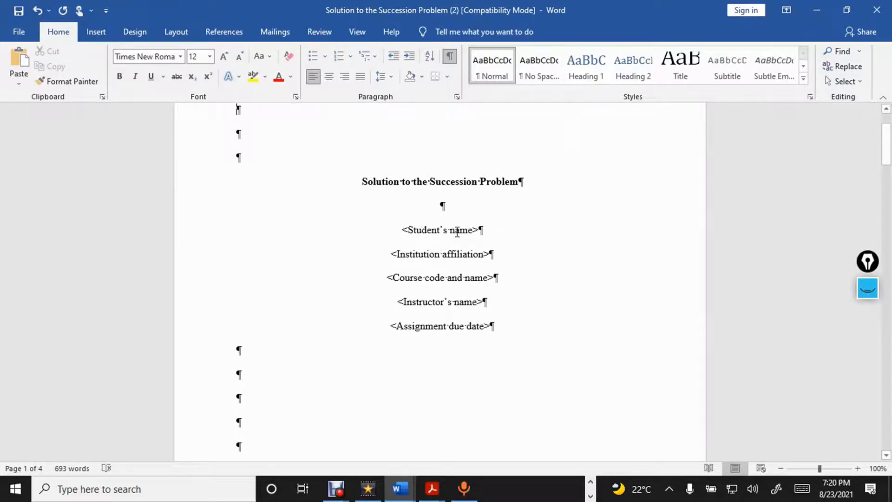
Examine the placeholder lines on the title page and the "Solution to the Succession Problem" heading on page 2.
{"action": "left_click_drag", "start_coordinate": [447, 236], "coordinate": [440, 237]}
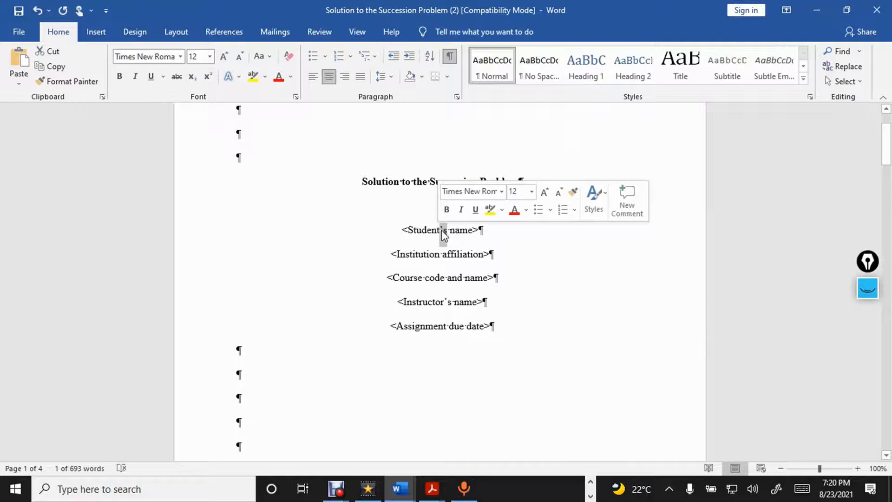
{"action": "left_click", "coordinate": [537, 278]}
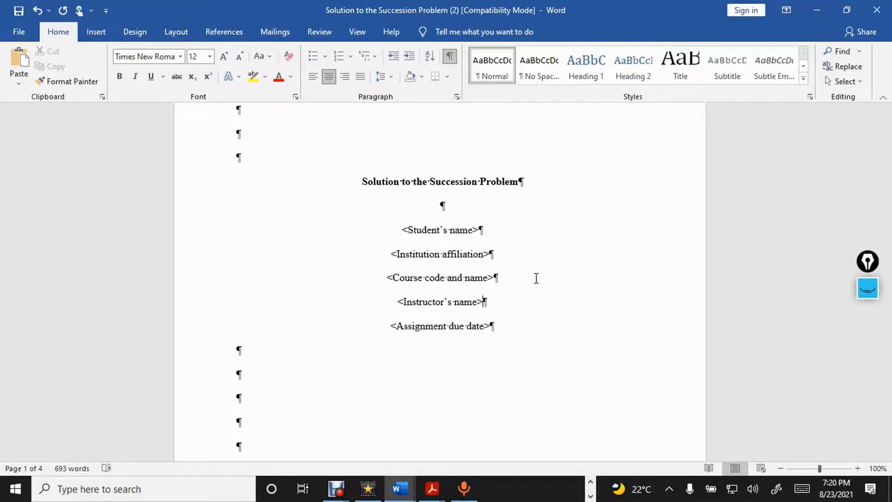
{"action": "key", "text": "Down"}
{"action": "key", "text": "Down"}
{"action": "key", "text": "Down"}
{"action": "key", "text": "Down"}
{"action": "key", "text": "Down"}
{"action": "key", "text": "Down"}
{"action": "key", "text": "Down"}
{"action": "key", "text": "Down"}
{"action": "key", "text": "Down"}
{"action": "key", "text": "Down"}
{"action": "key", "text": "Down"}
{"action": "key", "text": "Down"}
{"action": "key", "text": "Down"}
{"action": "key", "text": "Down"}
{"action": "key", "text": "Down"}
{"action": "key", "text": "Down"}
{"action": "key", "text": "Down"}
{"action": "key", "text": "Down"}
{"action": "key", "text": "Down"}
{"action": "key", "text": "Down"}
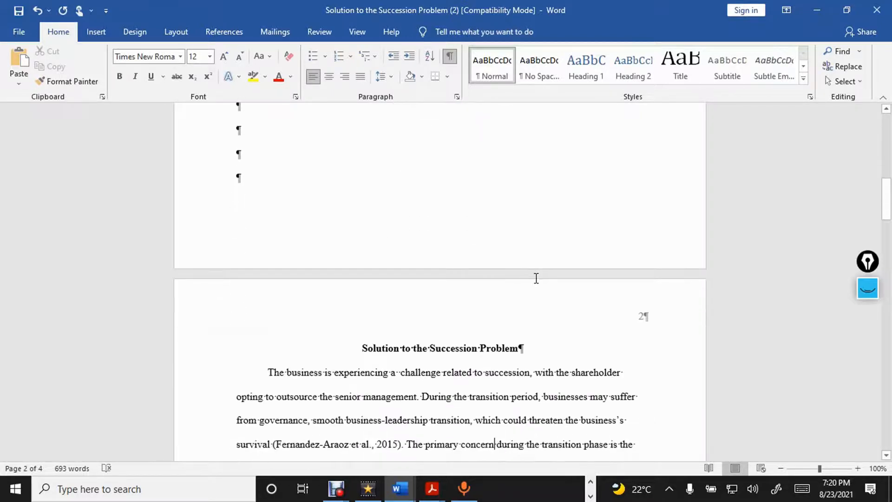
{"action": "left_click_drag", "start_coordinate": [358, 348], "coordinate": [575, 345]}
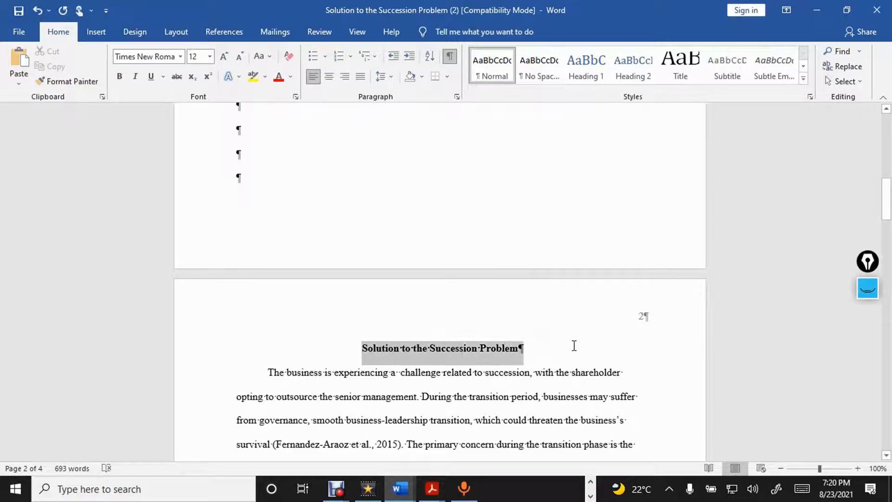
{"action": "left_click", "coordinate": [574, 345]}
Review the body paragraphs from page 2 through to the References page.
{"action": "key", "text": "Down"}
{"action": "key", "text": "Down"}
{"action": "key", "text": "Down"}
{"action": "key", "text": "Down"}
{"action": "key", "text": "Down"}
{"action": "key", "text": "Down"}
{"action": "key", "text": "Down"}
{"action": "key", "text": "Down"}
{"action": "key", "text": "Down"}
{"action": "key", "text": "Down"}
{"action": "key", "text": "Down"}
{"action": "key", "text": "Down"}
{"action": "key", "text": "Down"}
{"action": "key", "text": "Down"}
{"action": "key", "text": "Down"}
{"action": "key", "text": "Down"}
{"action": "key", "text": "Down"}
{"action": "key", "text": "Down"}
{"action": "key", "text": "Down"}
{"action": "key", "text": "Down"}
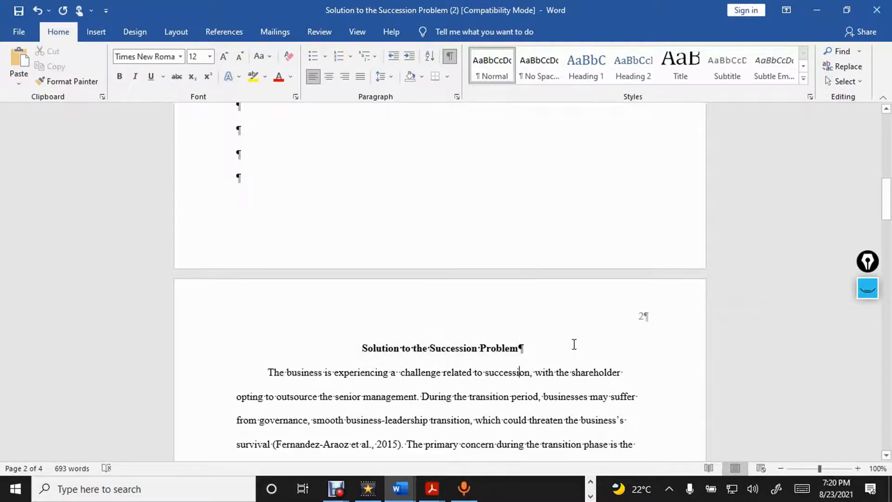
{"action": "key", "text": "Down"}
{"action": "key", "text": "Down"}
{"action": "key", "text": "Down"}
{"action": "key", "text": "Down"}
{"action": "key", "text": "Down"}
{"action": "key", "text": "Down"}
{"action": "key", "text": "Down"}
{"action": "key", "text": "Down"}
{"action": "key", "text": "Down"}
{"action": "key", "text": "Down"}
{"action": "key", "text": "Down"}
{"action": "key", "text": "Down"}
{"action": "key", "text": "Down"}
{"action": "key", "text": "Down"}
{"action": "key", "text": "Down"}
{"action": "key", "text": "Down"}
{"action": "key", "text": "Down"}
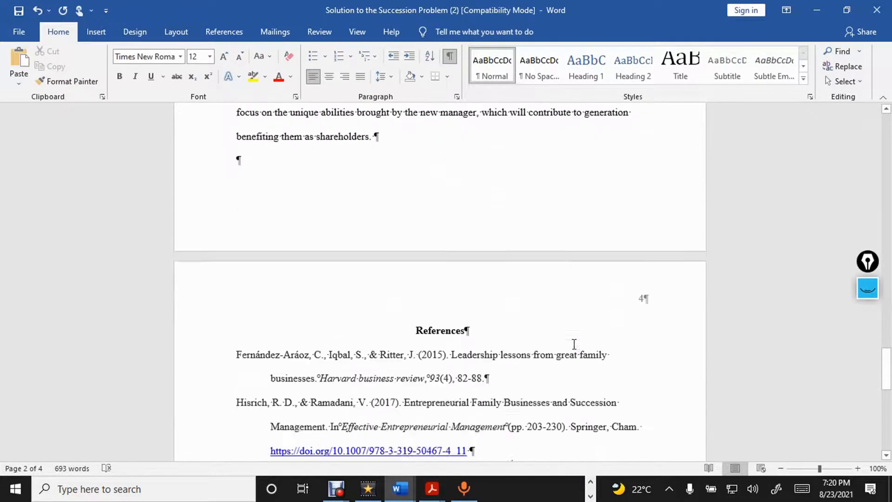
Review the paper from the References page back up to the page number on the title page.
{"action": "key", "text": "Up"}
{"action": "key", "text": "Up"}
{"action": "key", "text": "Up"}
{"action": "key", "text": "Up"}
{"action": "key", "text": "Up"}
{"action": "key", "text": "Up"}
{"action": "key", "text": "Up"}
{"action": "key", "text": "Up"}
{"action": "key", "text": "Up"}
{"action": "key", "text": "Up"}
{"action": "key", "text": "Up"}
{"action": "key", "text": "Up"}
{"action": "key", "text": "Up"}
{"action": "key", "text": "Up"}
{"action": "key", "text": "Up"}
{"action": "key", "text": "Up"}
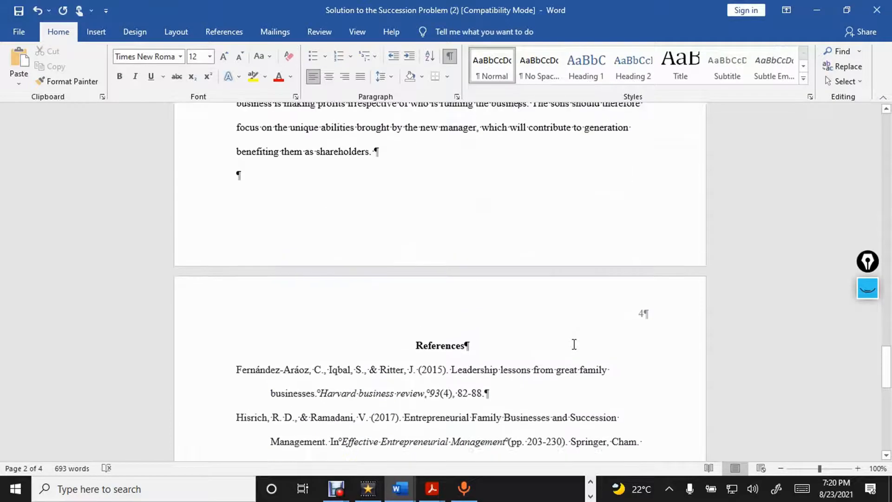
{"action": "key", "text": "Up"}
{"action": "key", "text": "Up"}
{"action": "key", "text": "Up"}
{"action": "key", "text": "Up"}
{"action": "key", "text": "Up"}
{"action": "key", "text": "Up"}
{"action": "key", "text": "Up"}
{"action": "key", "text": "Up"}
{"action": "key", "text": "Up"}
{"action": "key", "text": "Up"}
{"action": "key", "text": "Up"}
{"action": "key", "text": "Up"}
{"action": "key", "text": "Up"}
{"action": "key", "text": "Up"}
{"action": "key", "text": "Up"}
{"action": "key", "text": "Up"}
{"action": "key", "text": "Up"}
{"action": "key", "text": "Up"}
{"action": "key", "text": "Up"}
{"action": "key", "text": "Up"}
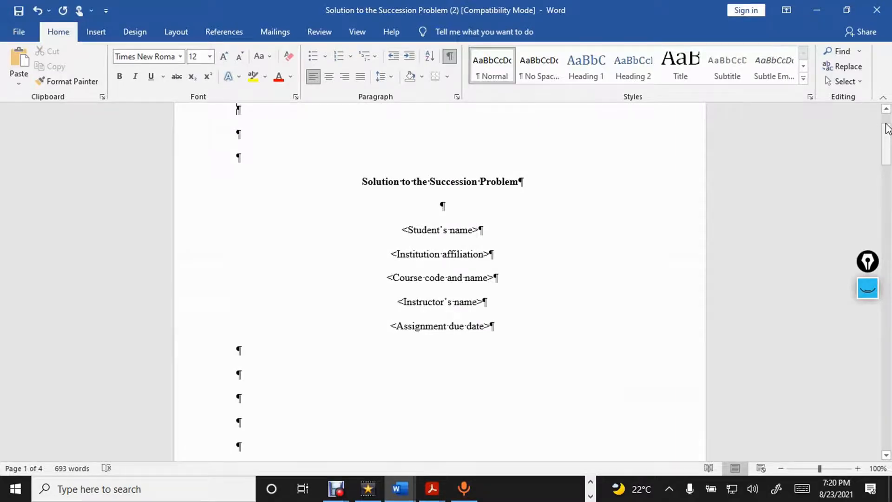
{"action": "left_click_drag", "start_coordinate": [888, 127], "coordinate": [887, 115]}
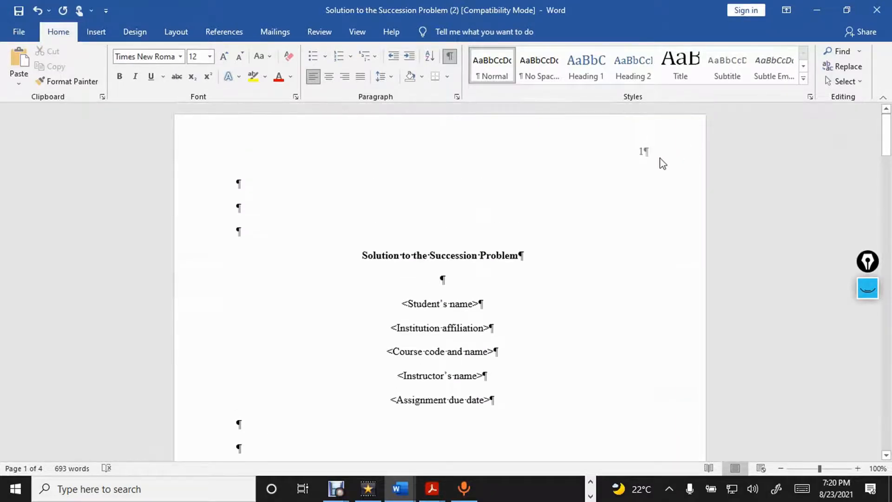
Using the header page number's font settings, make Times New Roman, Regular, 12 pt the default for this document only, and return to the body.
{"action": "double_click", "coordinate": [618, 170]}
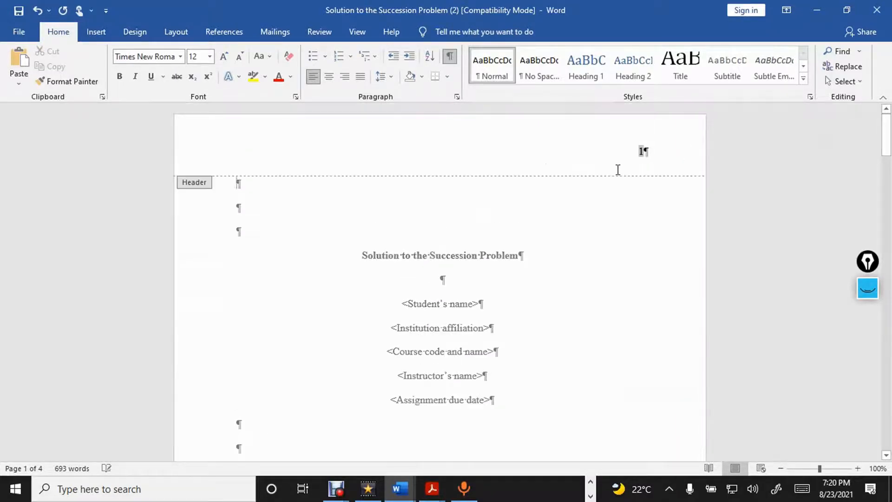
{"action": "double_click", "coordinate": [641, 152]}
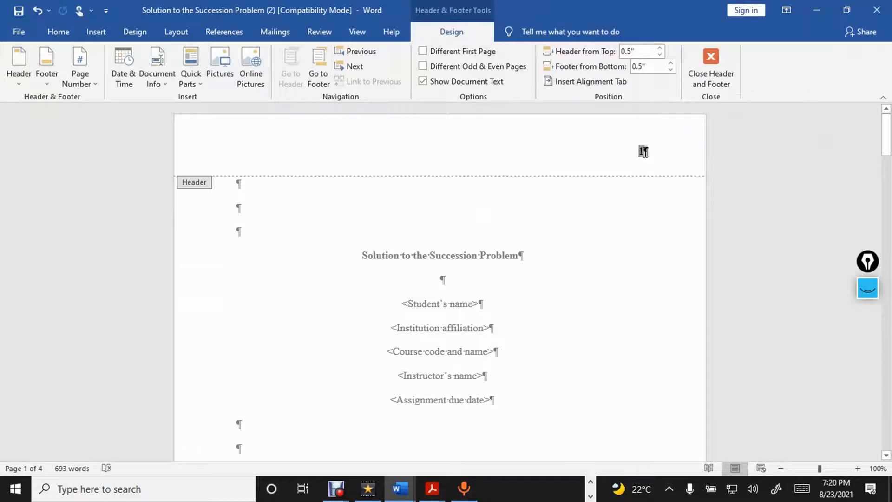
{"action": "left_click", "coordinate": [57, 32]}
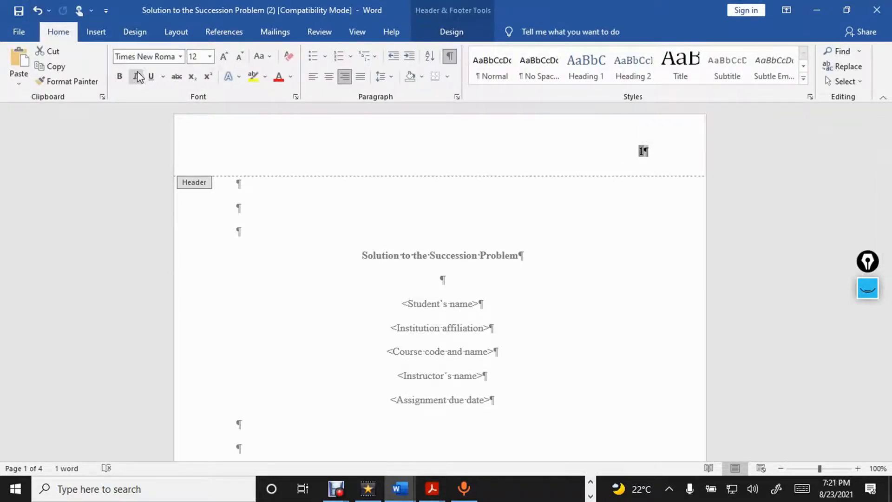
{"action": "left_click", "coordinate": [296, 98]}
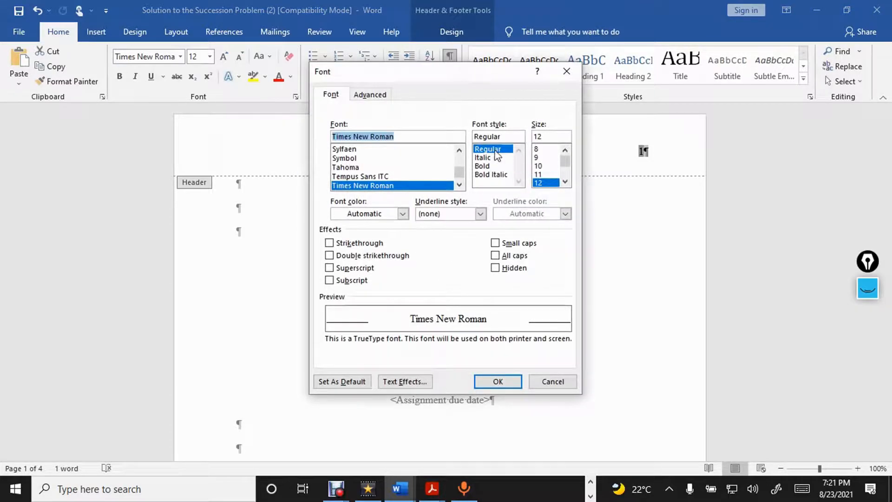
{"action": "left_click", "coordinate": [338, 382]}
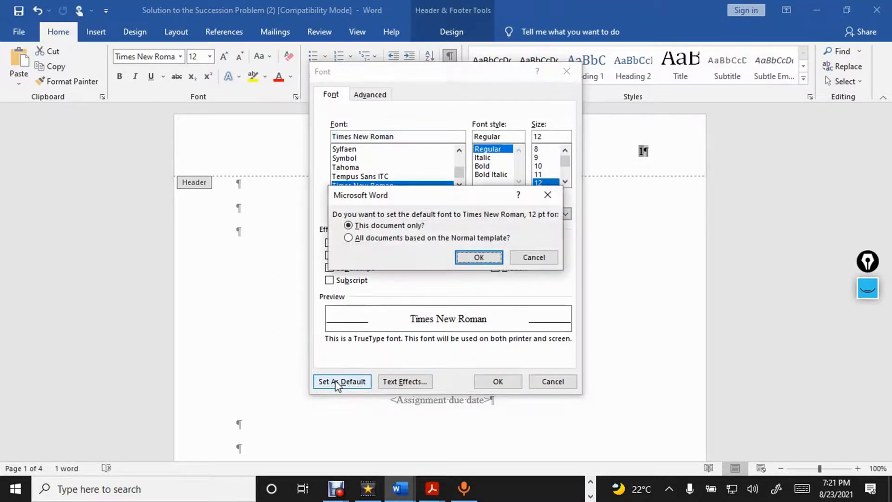
{"action": "left_click", "coordinate": [483, 258]}
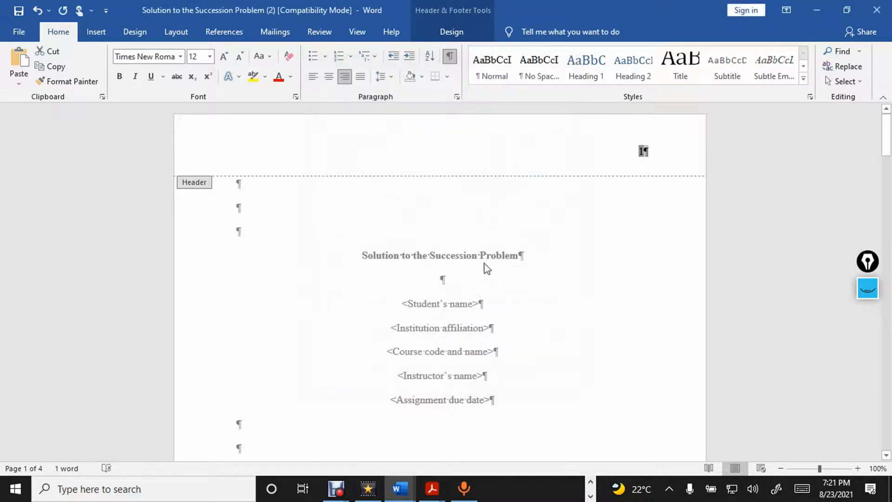
{"action": "double_click", "coordinate": [484, 266]}
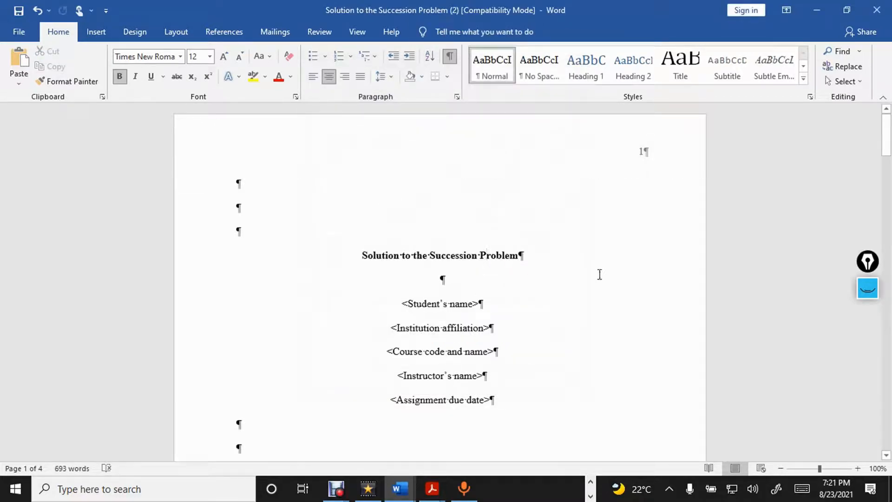
Check the title page and the opening paragraphs on page 2, ending at the top of the title page.
{"action": "key", "text": "Down"}
{"action": "key", "text": "Down"}
{"action": "key", "text": "Down"}
{"action": "key", "text": "Down"}
{"action": "key", "text": "Down"}
{"action": "key", "text": "Down"}
{"action": "key", "text": "Down"}
{"action": "key", "text": "Down"}
{"action": "key", "text": "Down"}
{"action": "key", "text": "Down"}
{"action": "key", "text": "Down"}
{"action": "key", "text": "Down"}
{"action": "key", "text": "Down"}
{"action": "key", "text": "Down"}
{"action": "key", "text": "Down"}
{"action": "key", "text": "Down"}
{"action": "key", "text": "Down"}
{"action": "key", "text": "Down"}
{"action": "key", "text": "Down"}
{"action": "key", "text": "Down"}
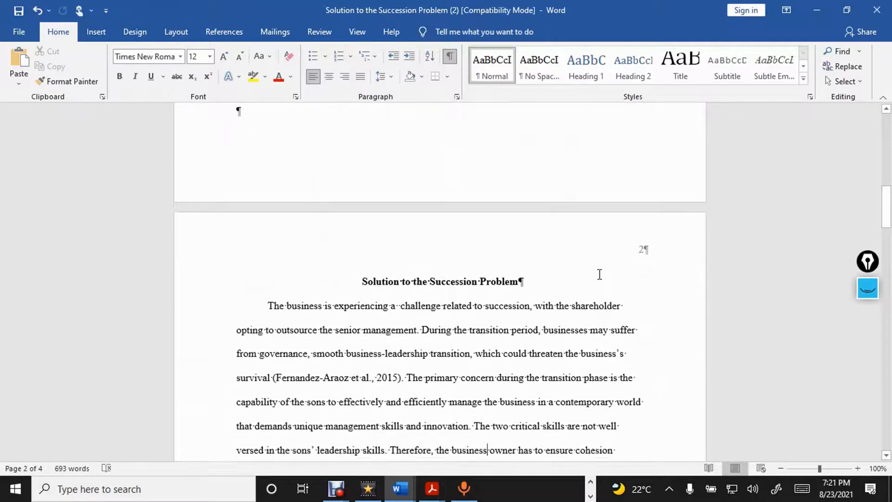
{"action": "key", "text": "Down"}
{"action": "key", "text": "Down"}
{"action": "key", "text": "Down"}
{"action": "key", "text": "Down"}
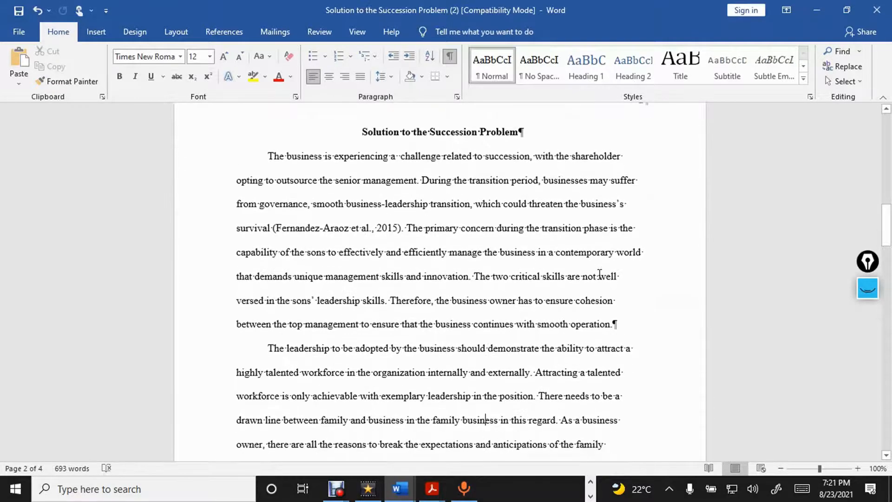
{"action": "scroll", "coordinate": [600, 274], "scroll_direction": "up", "scroll_amount": 10}
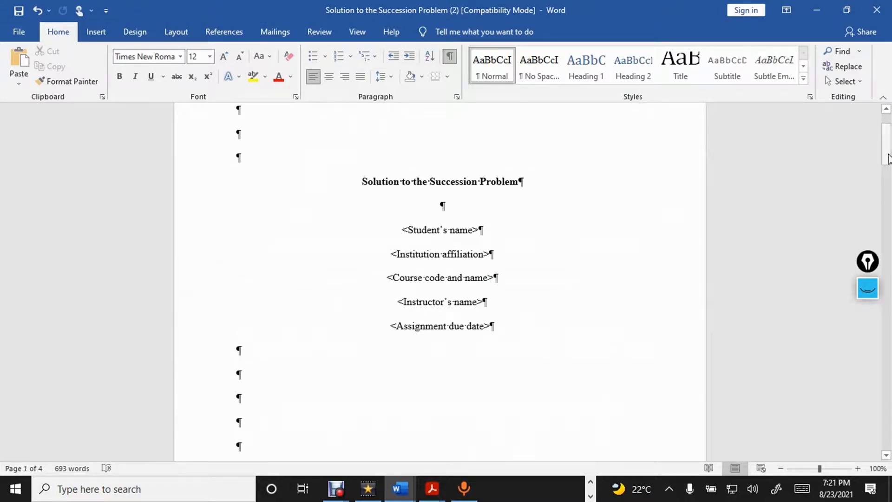
{"action": "left_click_drag", "start_coordinate": [887, 158], "coordinate": [888, 147]}
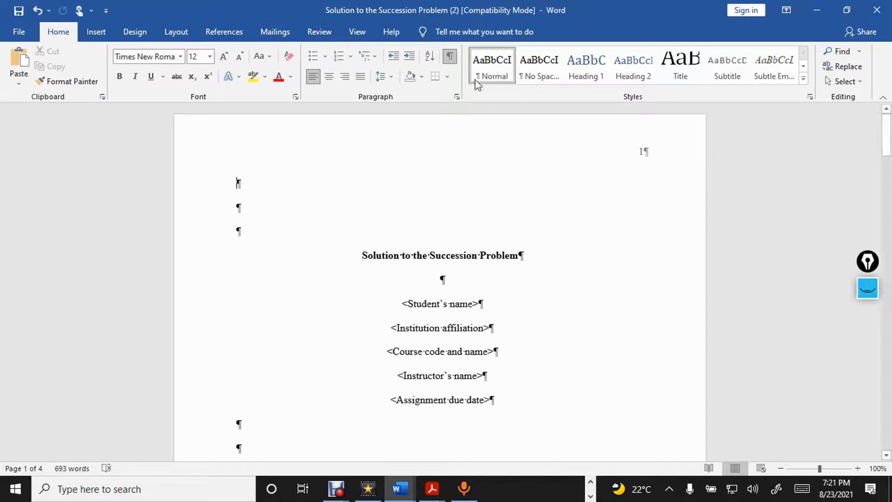
Hide the paragraph marks and check the title page's placeholder lines without them.
{"action": "left_click", "coordinate": [450, 57]}
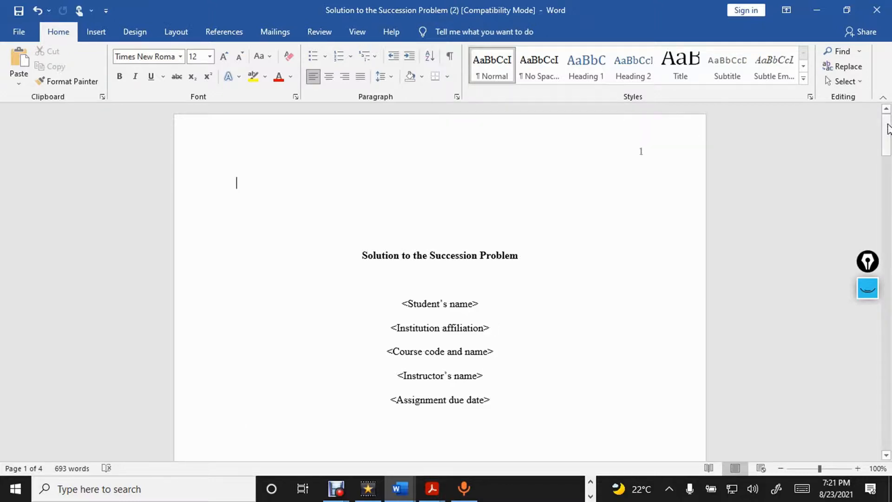
{"action": "left_click", "coordinate": [888, 133]}
{"action": "left_click_drag", "start_coordinate": [888, 134], "coordinate": [890, 93]}
{"action": "left_click_drag", "start_coordinate": [413, 288], "coordinate": [547, 373]}
{"action": "left_click", "coordinate": [547, 374]}
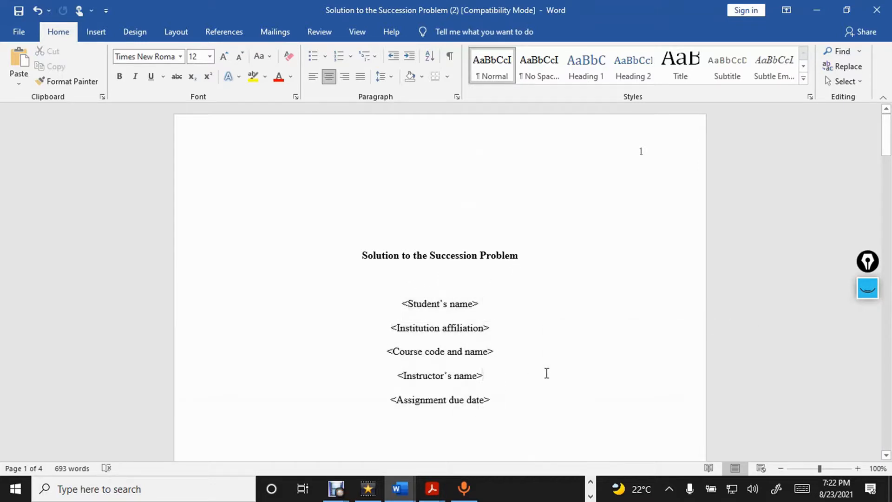